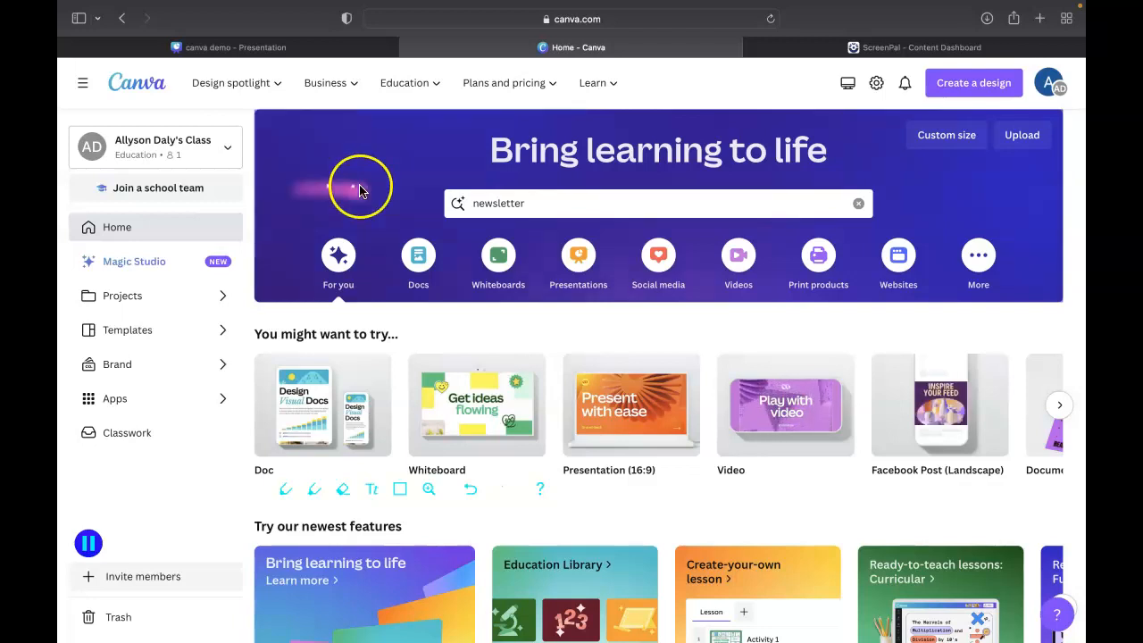
# Search the template library for "newsletter" and show the matching templates
pyautogui.click(563, 205)
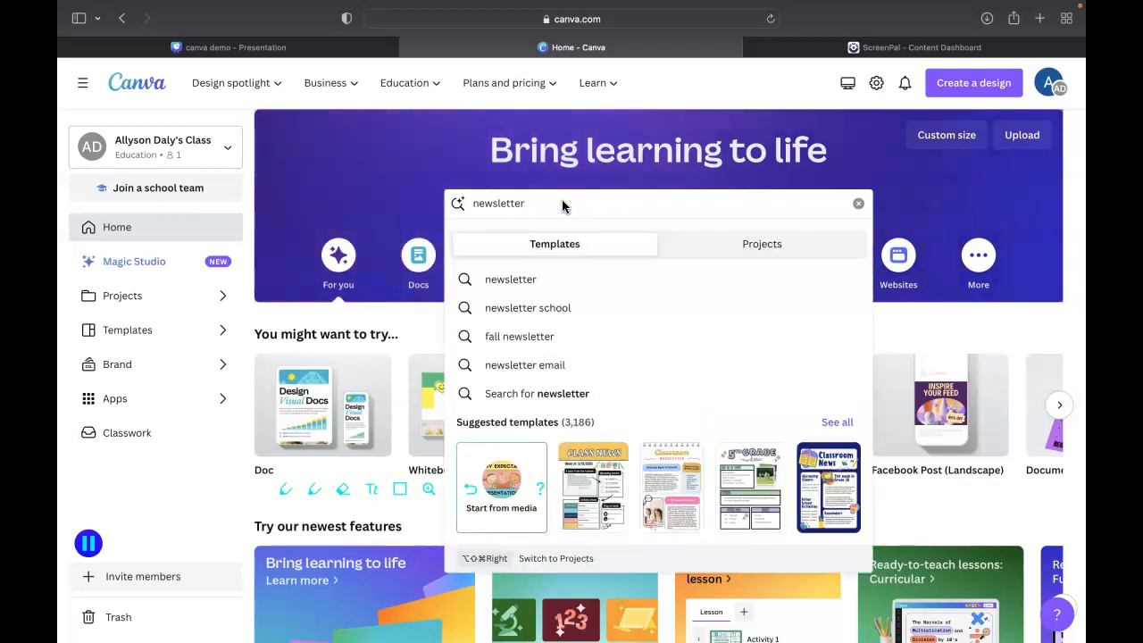
pyautogui.press('BackSpace')
pyautogui.press('BackSpace')
pyautogui.press('BackSpace')
pyautogui.press('BackSpace')
pyautogui.press('BackSpace')
pyautogui.press('BackSpace')
pyautogui.press('BackSpace')
pyautogui.press('BackSpace')
pyautogui.press('BackSpace')
pyautogui.press('BackSpace')
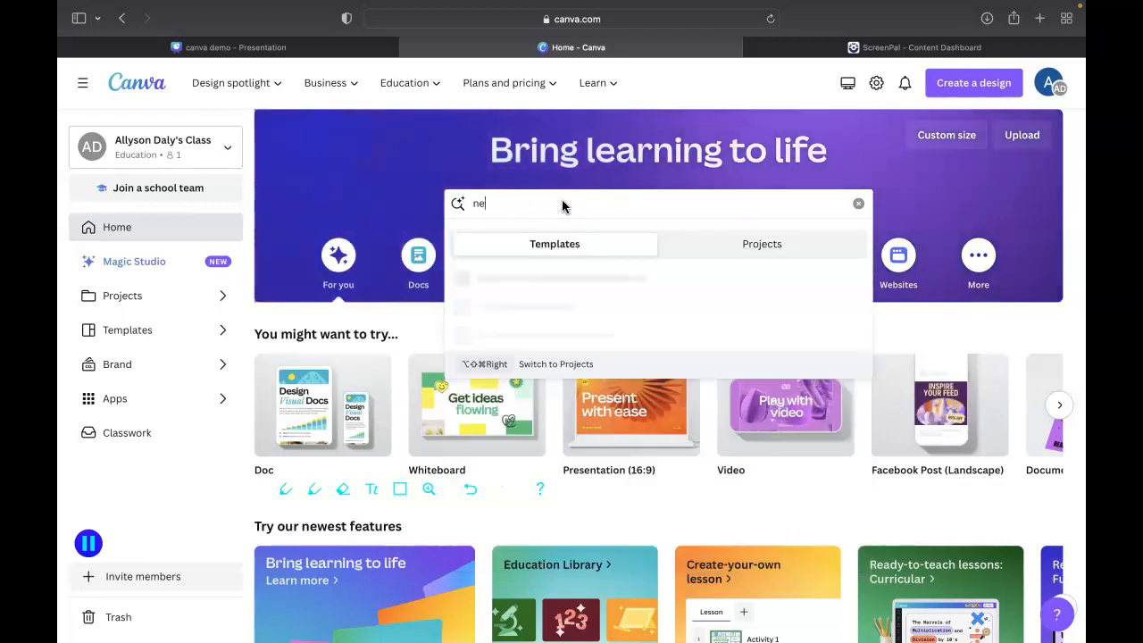
pyautogui.write('newsl')
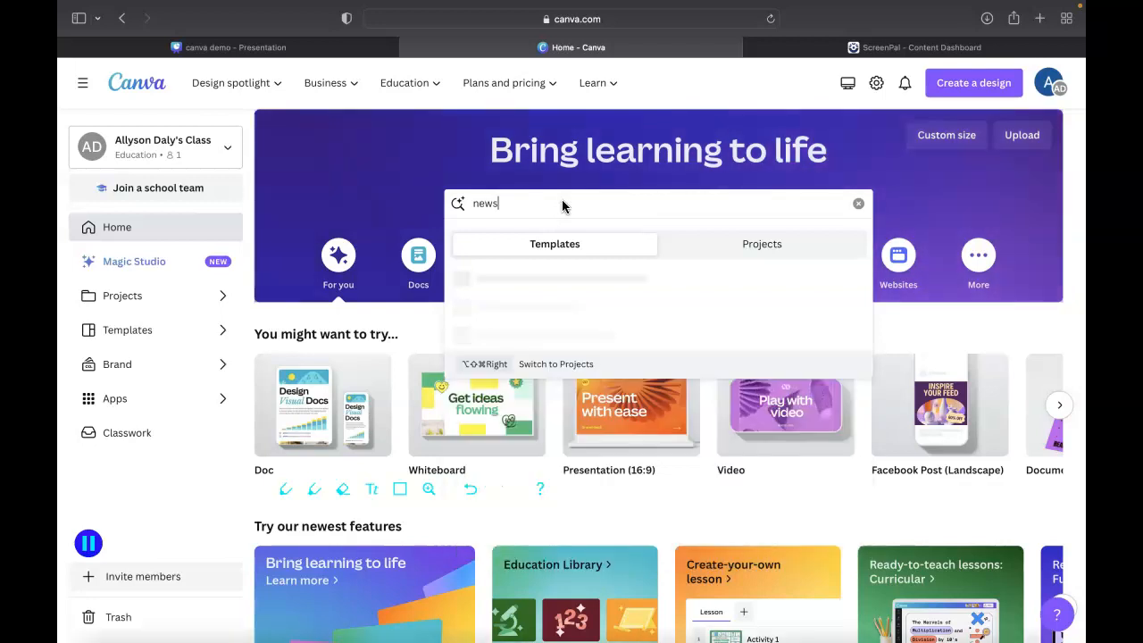
pyautogui.write('etter')
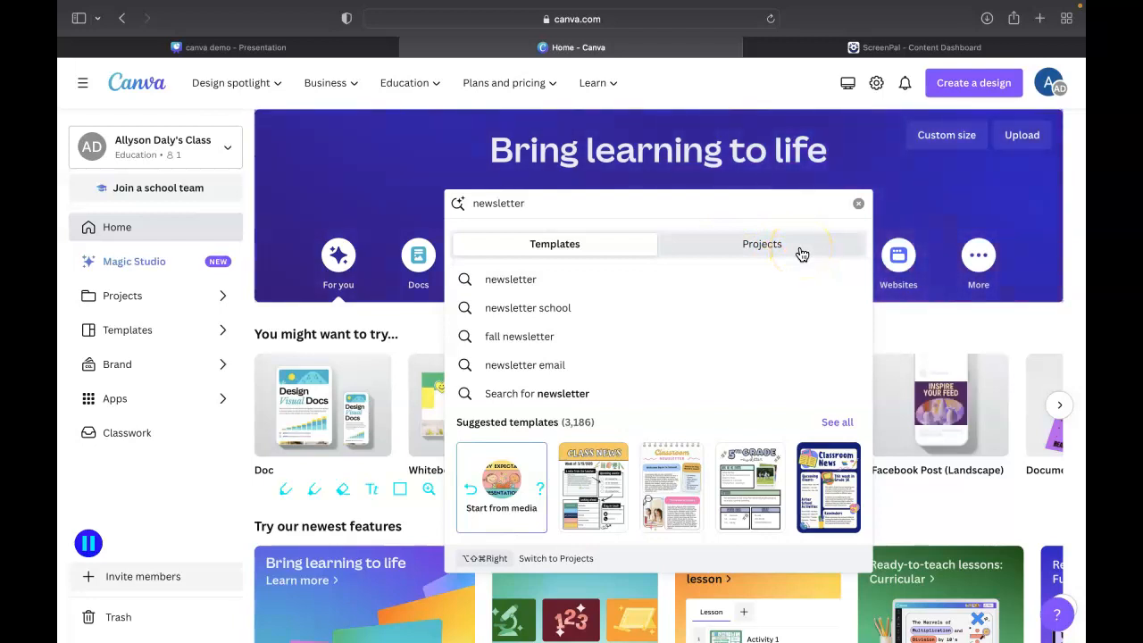
pyautogui.click(559, 246)
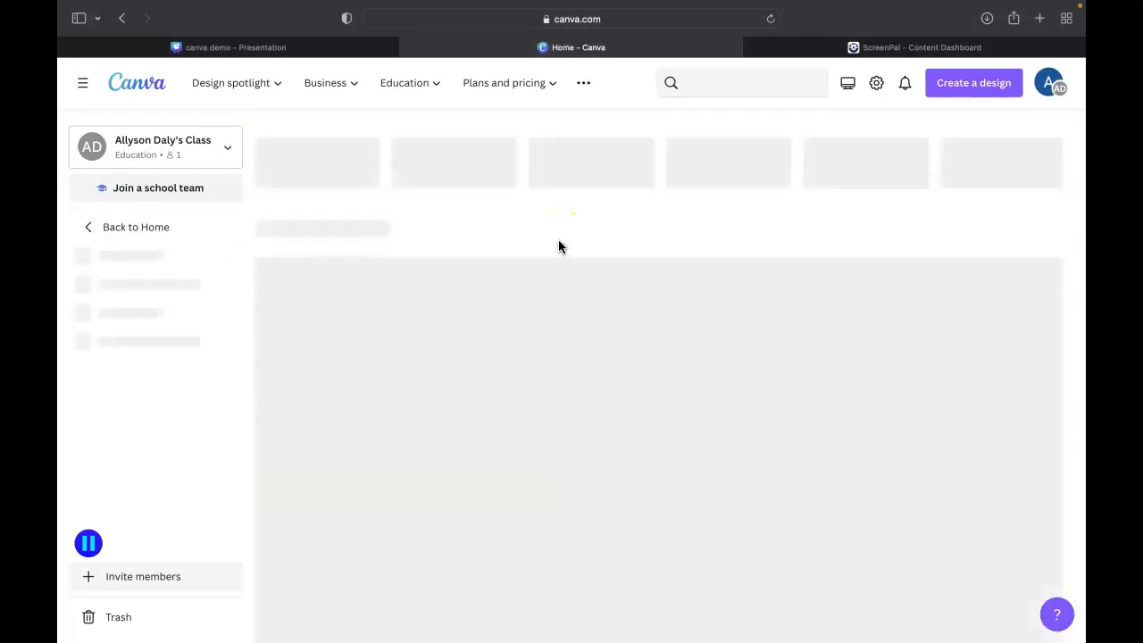
# Look through the newsletter template results to compare the available classroom designs
pyautogui.scroll(-5, 625, 285)
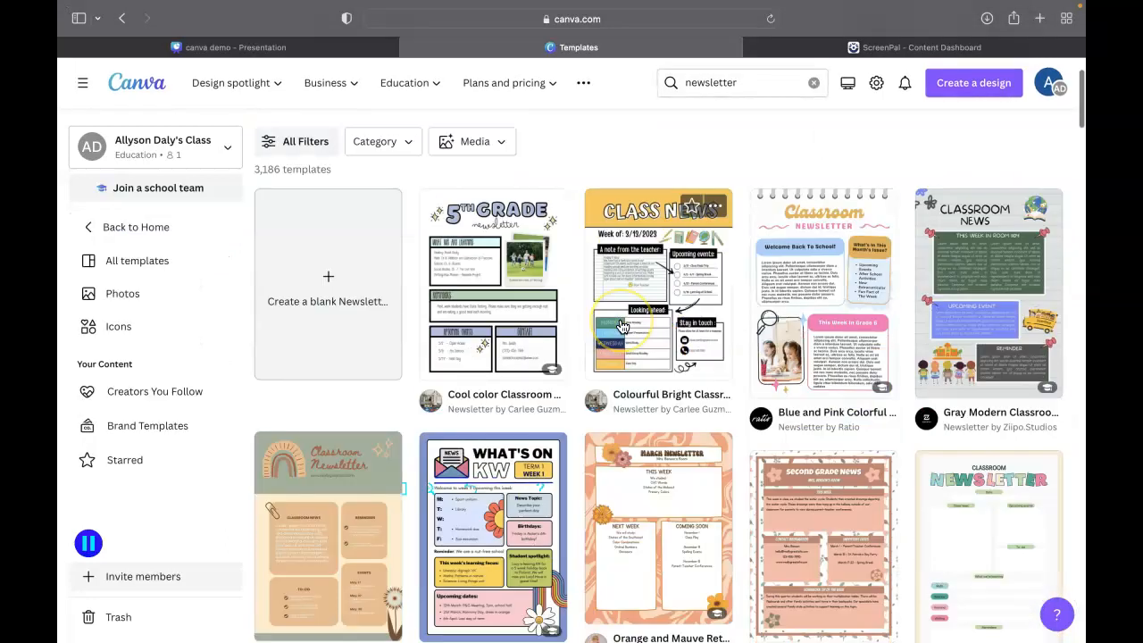
pyautogui.scroll(-5, 623, 327)
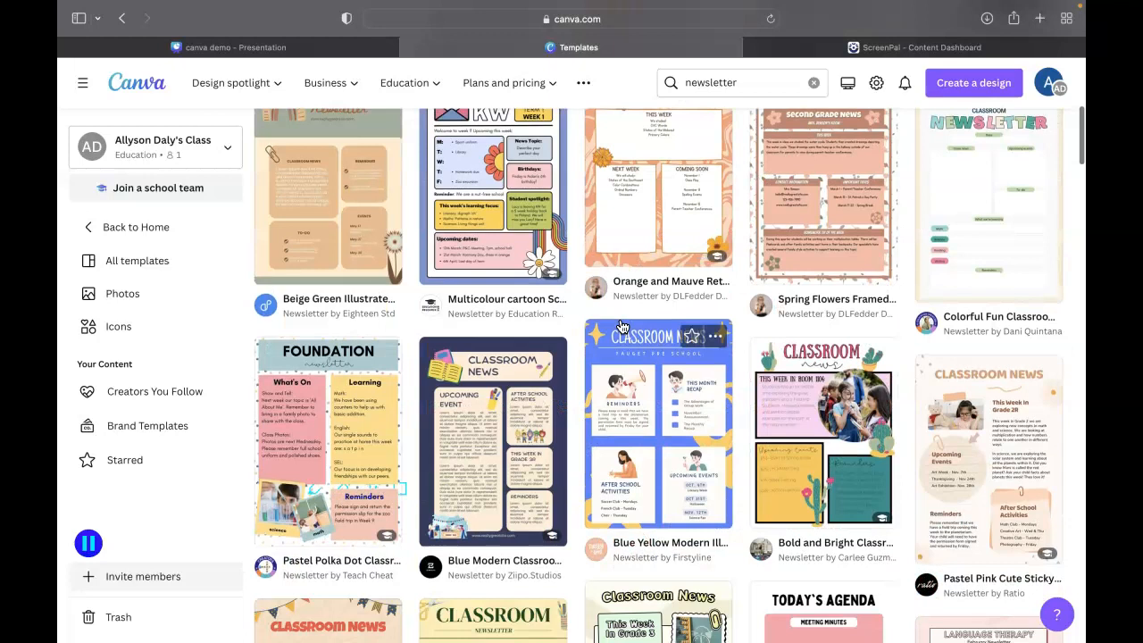
pyautogui.scroll(-2, 623, 327)
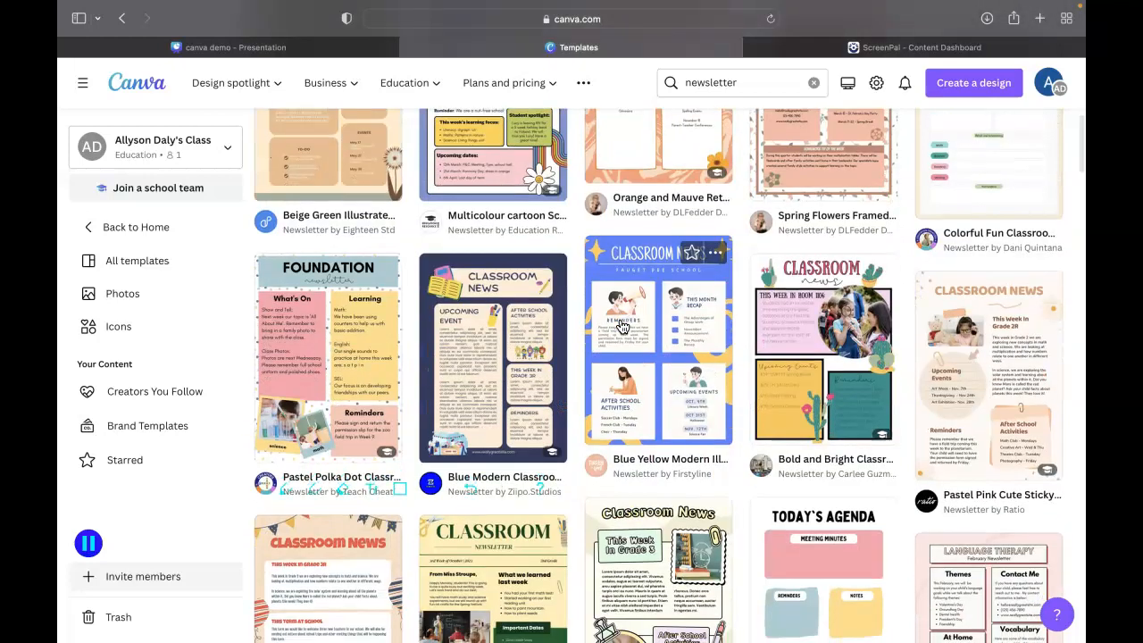
pyautogui.scroll(-1, 623, 327)
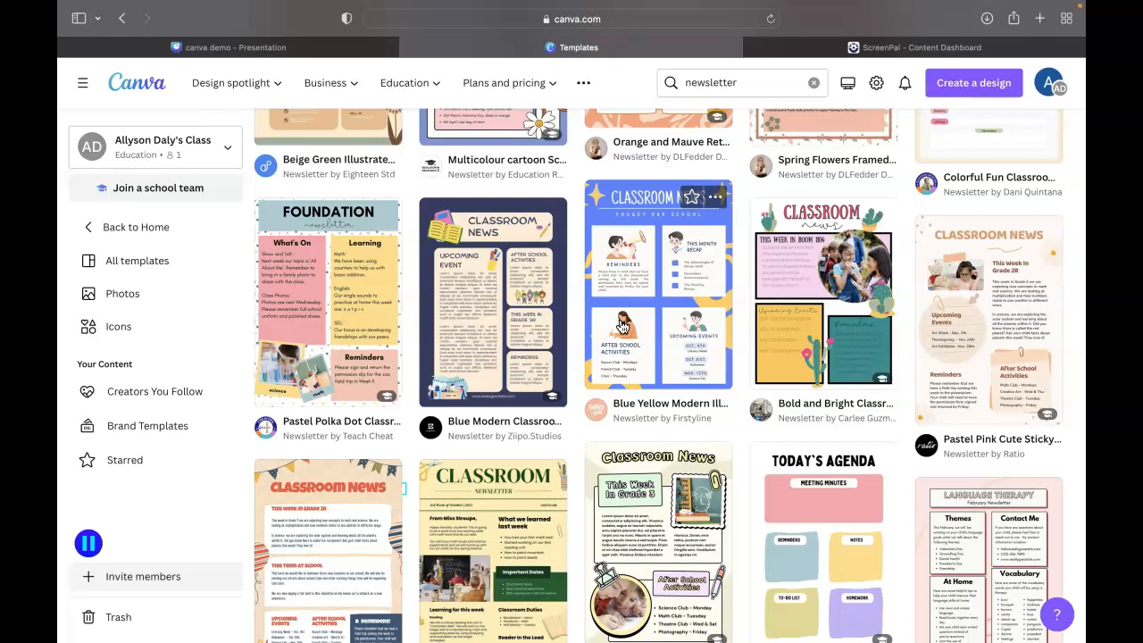
pyautogui.scroll(5, 623, 327)
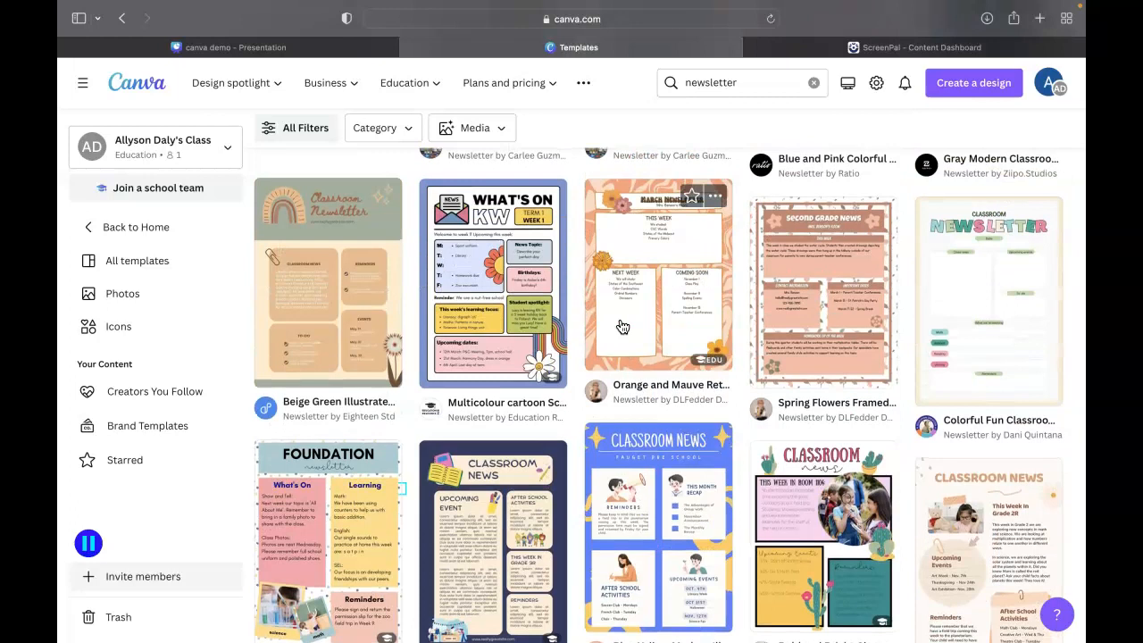
pyautogui.scroll(-5, 623, 327)
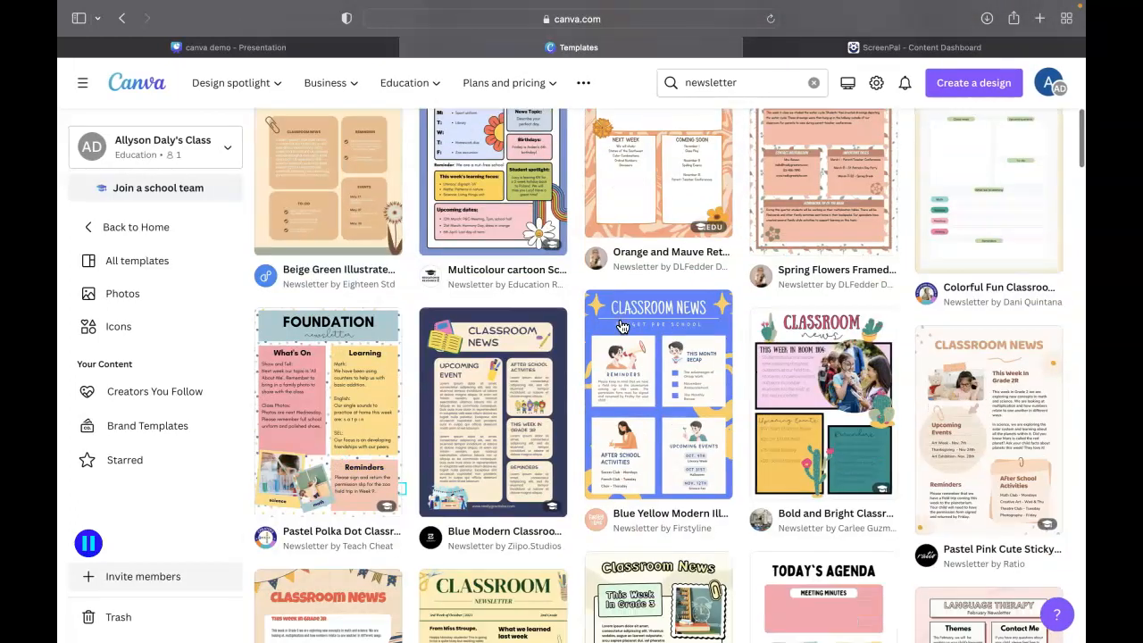
pyautogui.scroll(10, 623, 327)
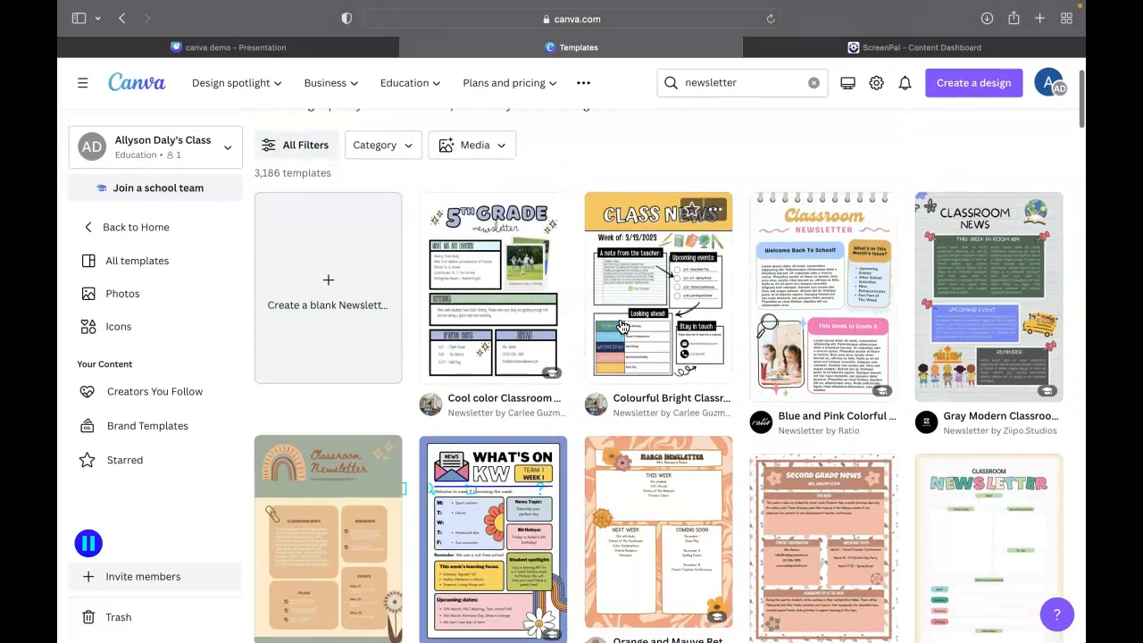
pyautogui.scroll(-7, 622, 327)
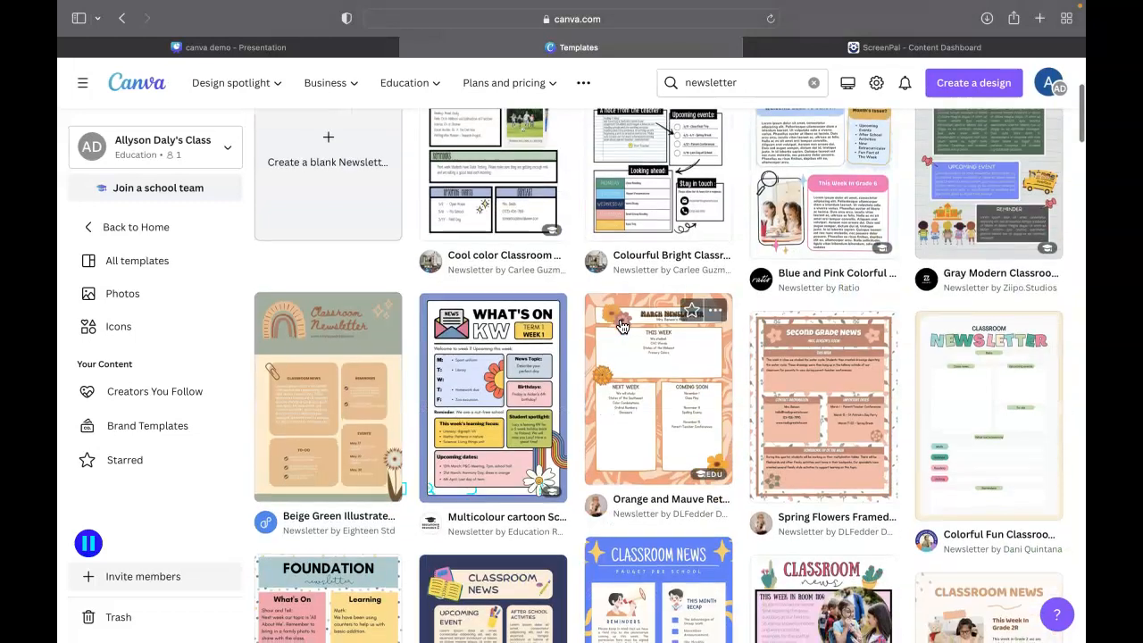
pyautogui.scroll(-2, 622, 327)
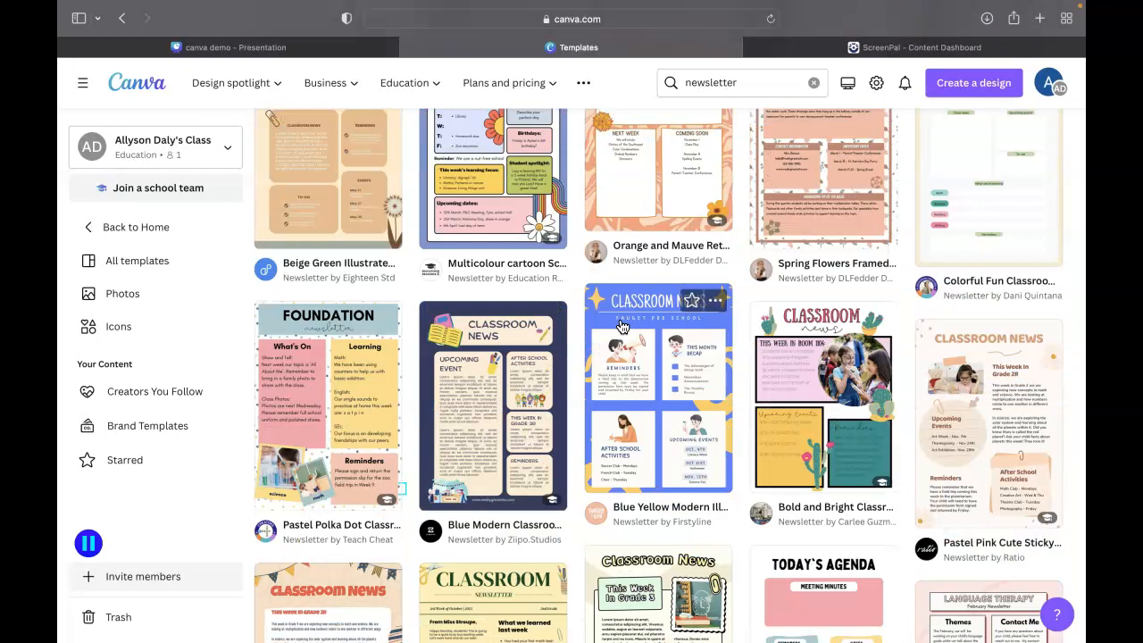
# Choose the Beige Fun Classroom Newsletter template and open it for customizing
pyautogui.scroll(-6, 622, 327)
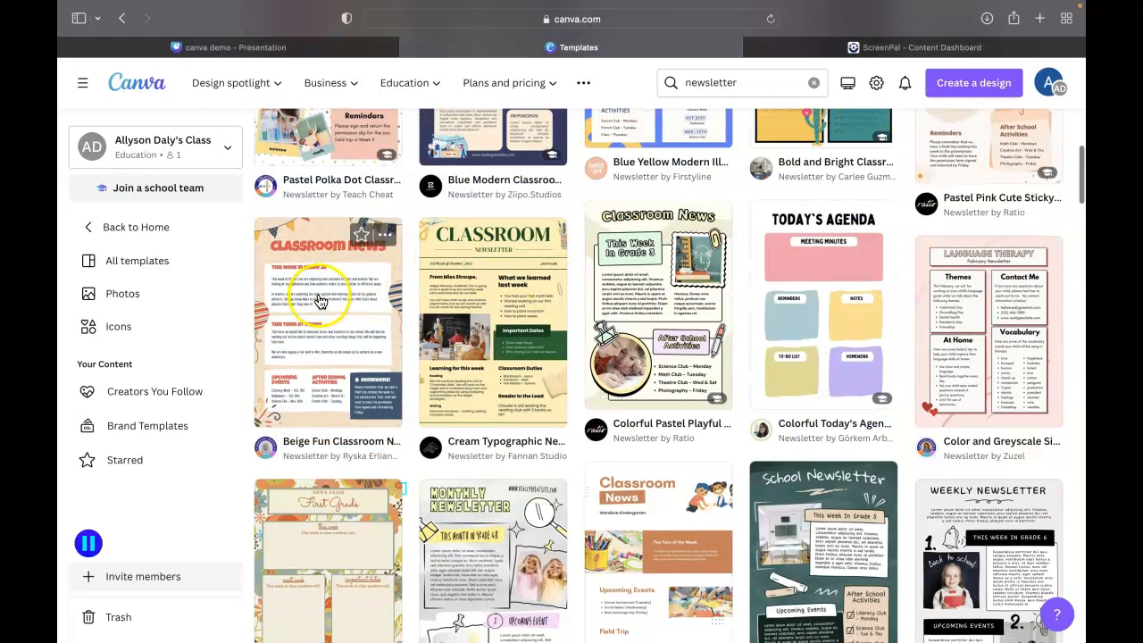
pyautogui.click(322, 302)
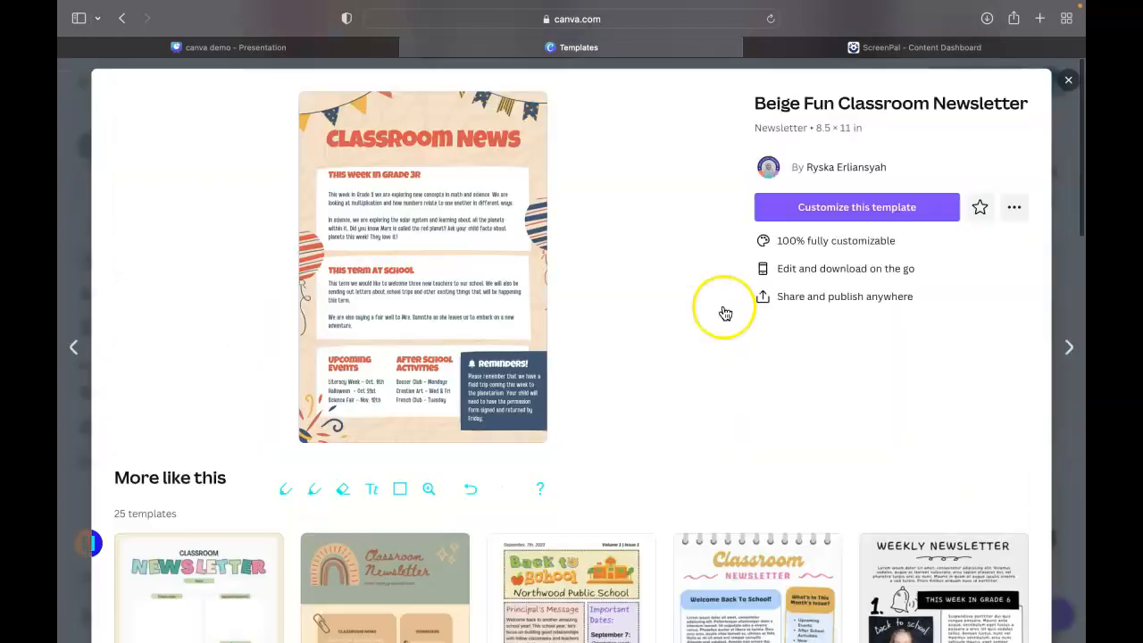
pyautogui.click(786, 208)
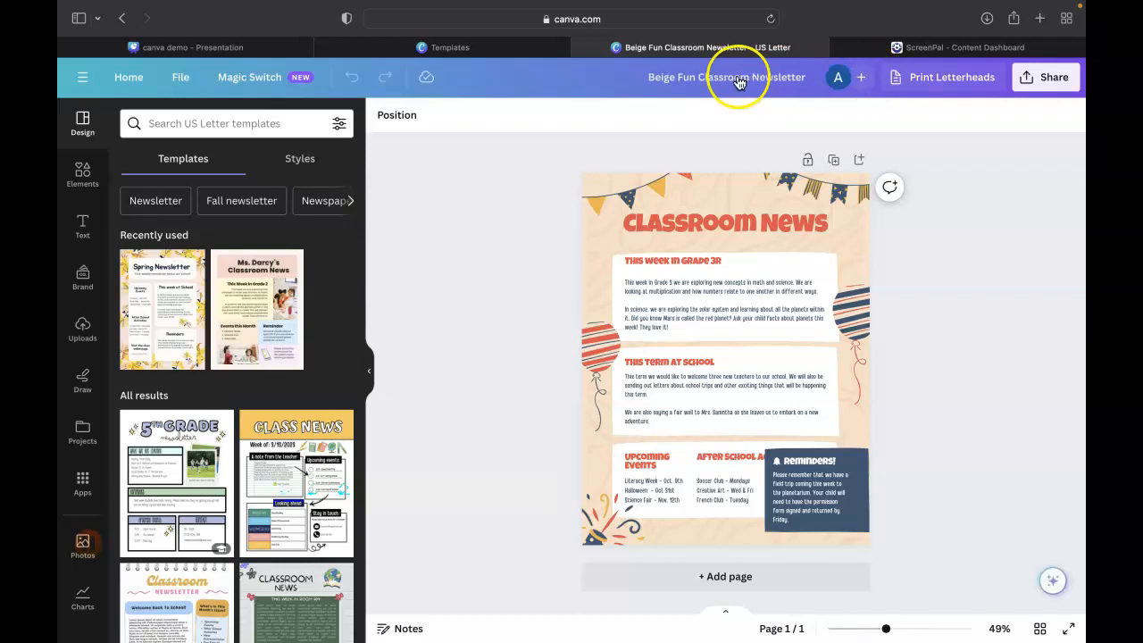
# Rename the design as "October 2023 news"
pyautogui.doubleClick(721, 76)
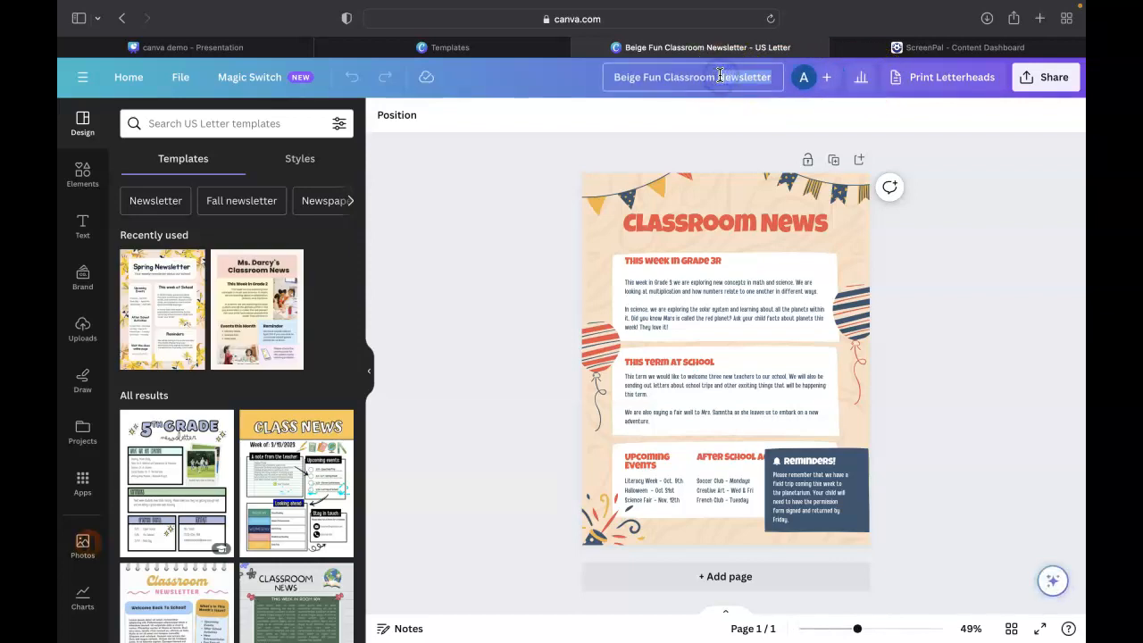
pyautogui.tripleClick(720, 76)
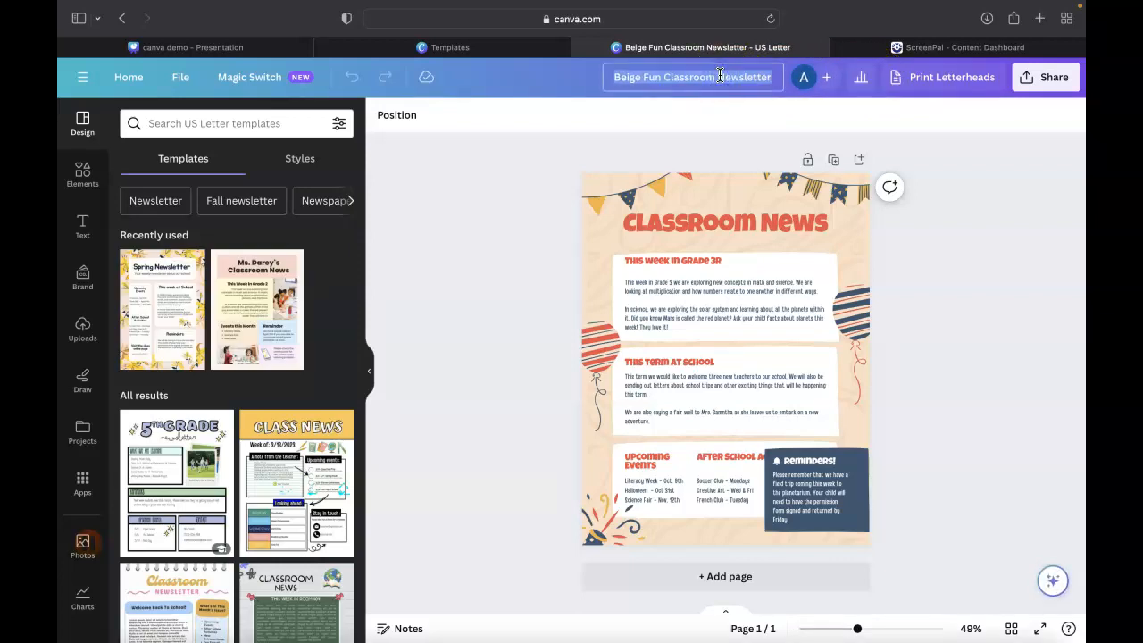
pyautogui.write('October ')
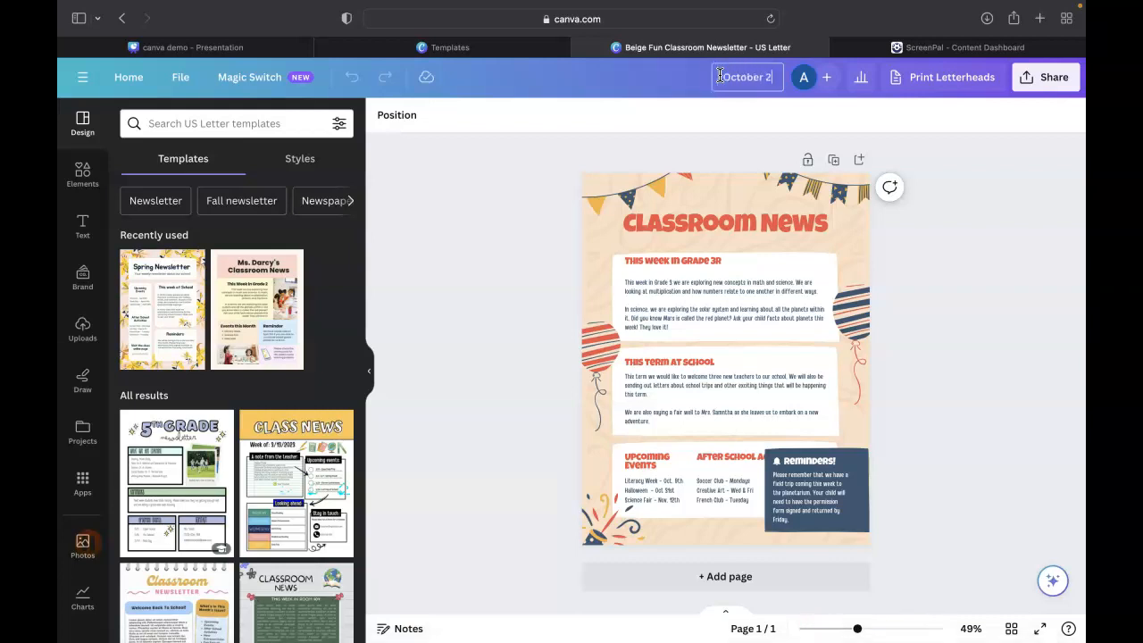
pyautogui.write('2023 news')
pyautogui.click(557, 168)
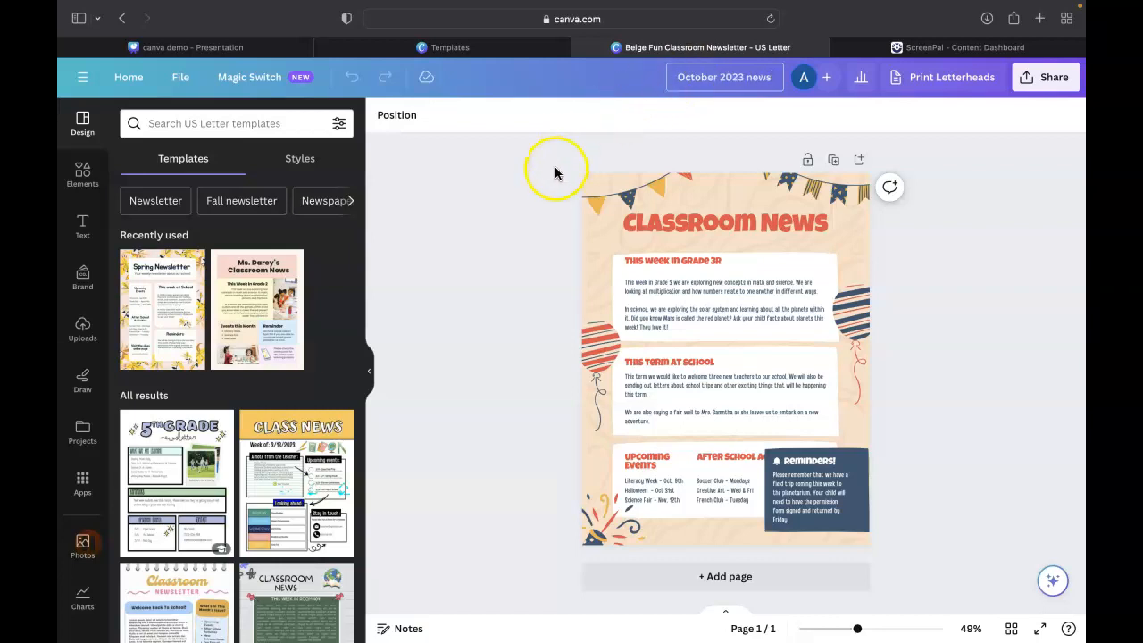
pyautogui.click(525, 178)
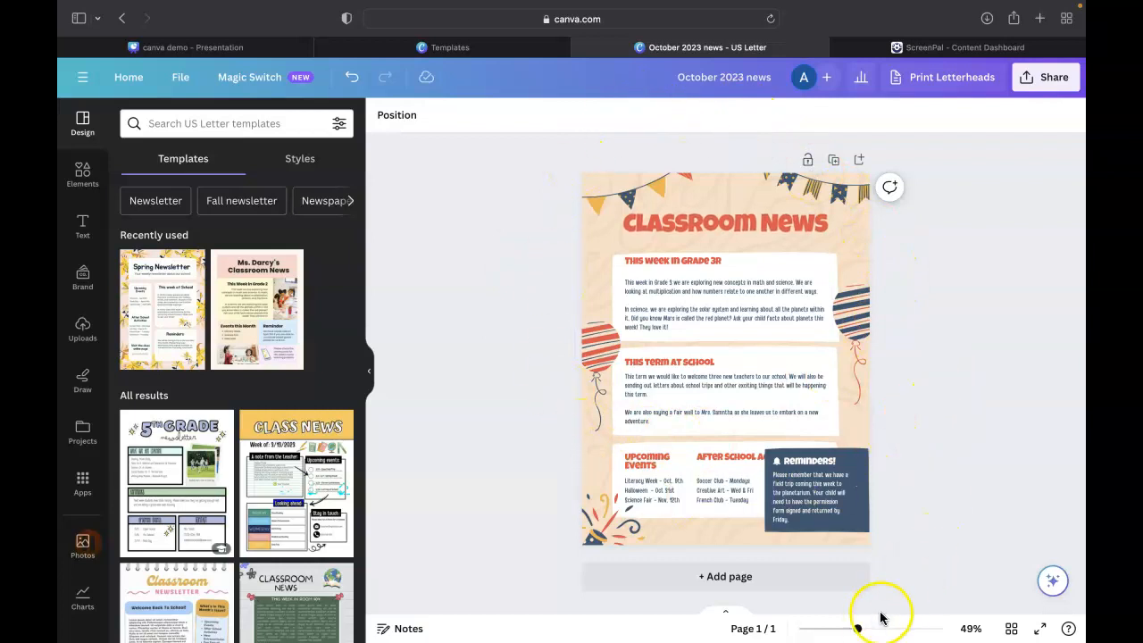
# Replace the word "Classroom" with "Library" in the newsletter's main title so it reads "Library News"
pyautogui.moveTo(858, 630); pyautogui.dragTo(868, 632)
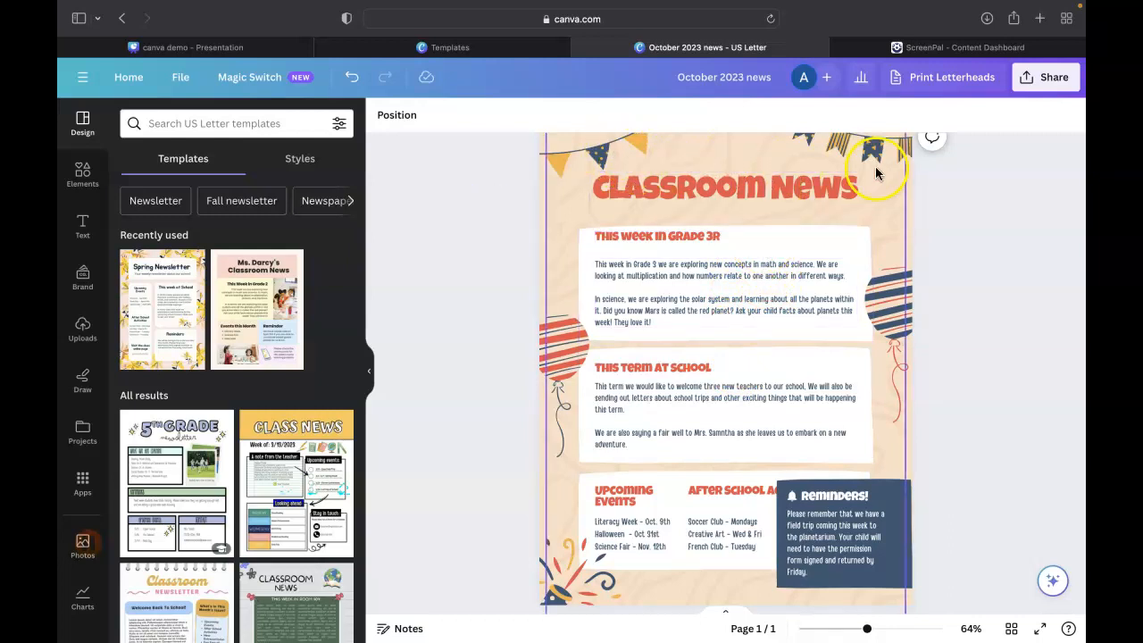
pyautogui.click(749, 184)
pyautogui.click(761, 185)
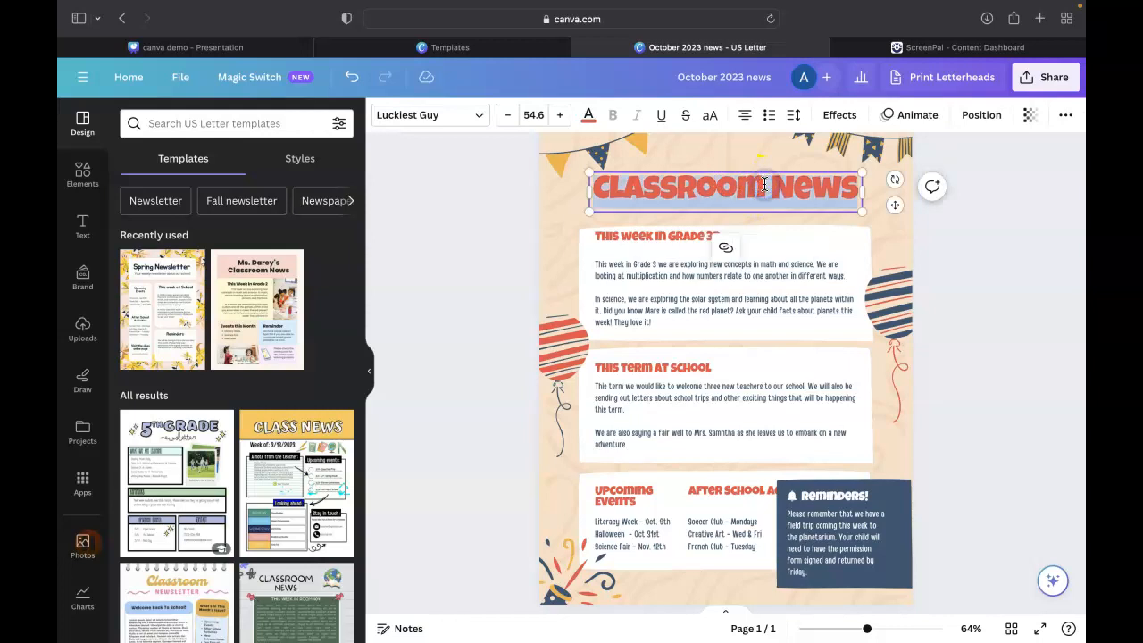
pyautogui.click(766, 185)
pyautogui.moveTo(761, 185); pyautogui.dragTo(595, 183)
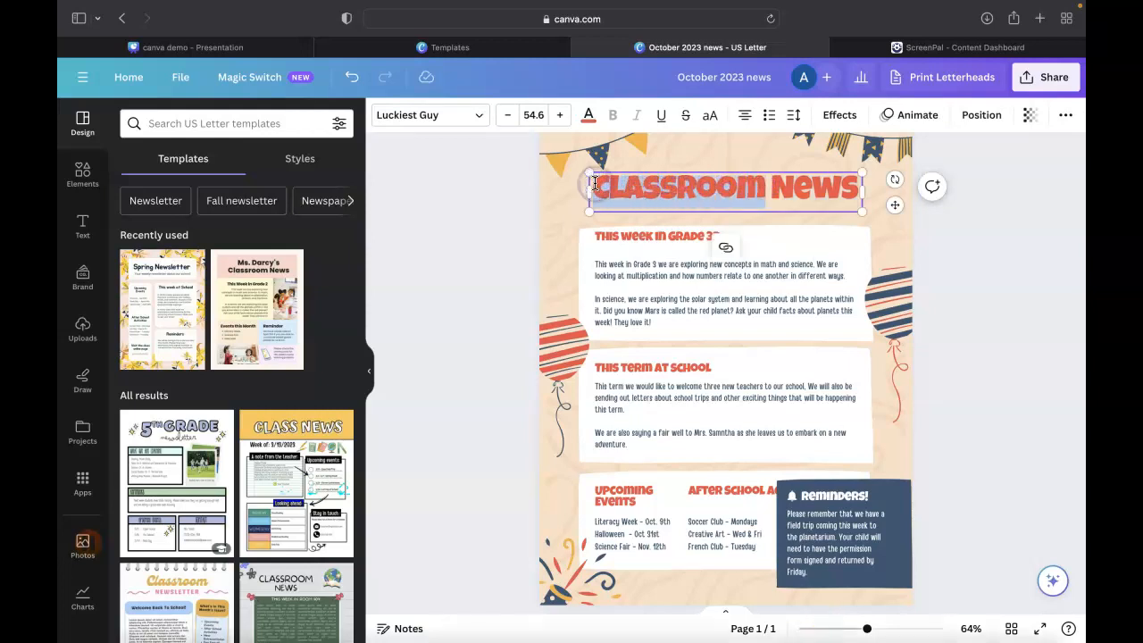
pyautogui.write('Library')
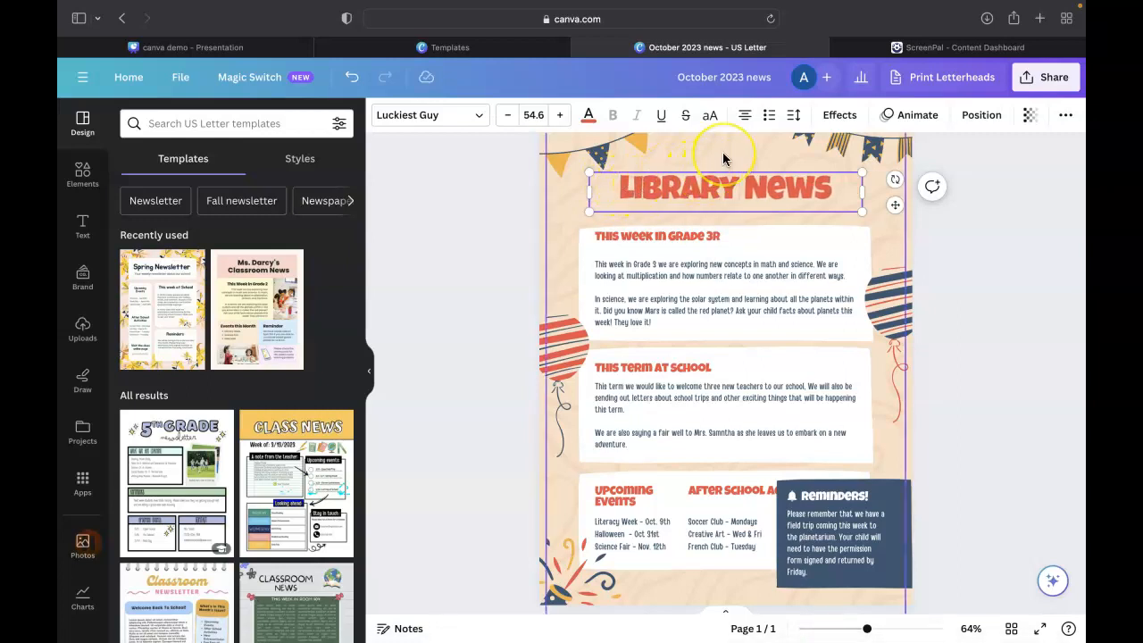
# Try the Finger Paint font on the whole "Library News" title and settle on Lazydog
pyautogui.click(718, 183)
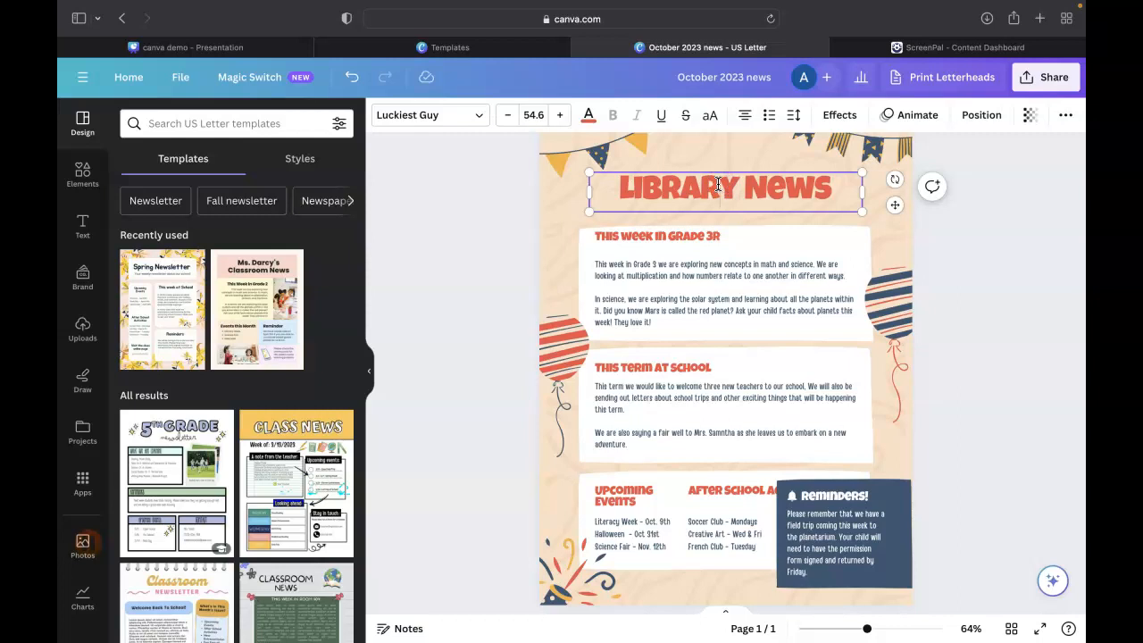
pyautogui.doubleClick(718, 183)
pyautogui.click(482, 118)
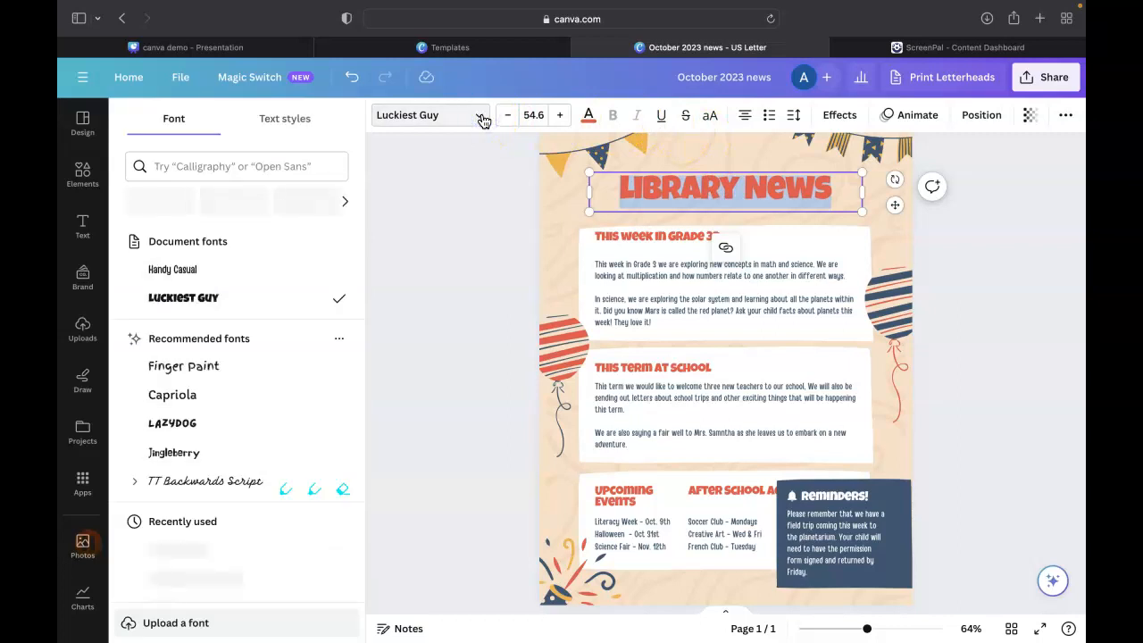
pyautogui.click(177, 375)
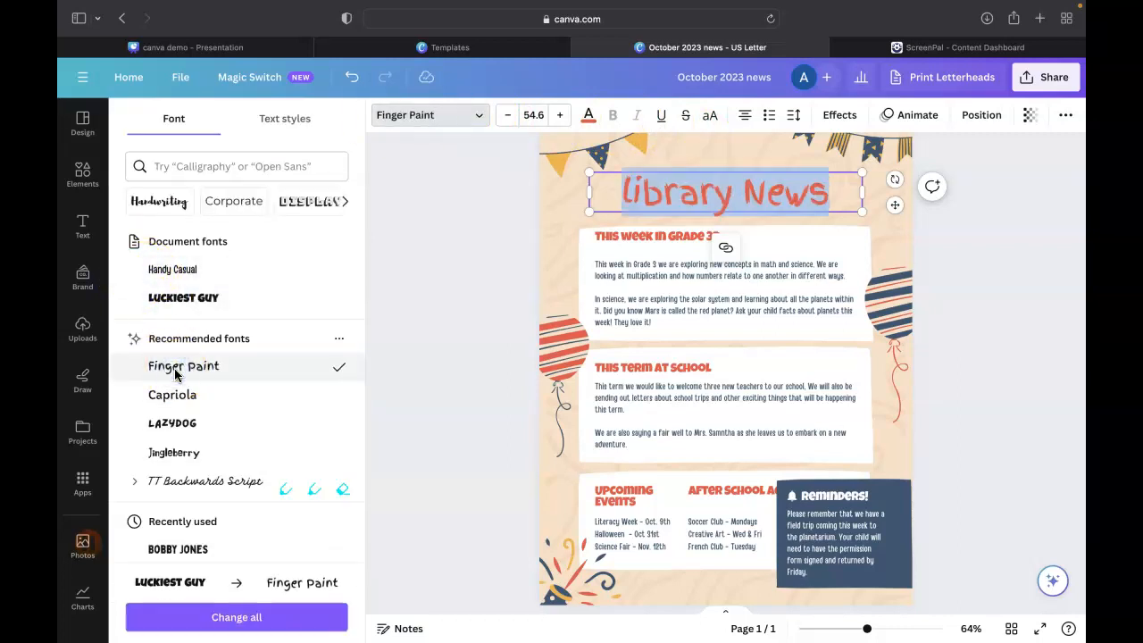
pyautogui.click(174, 425)
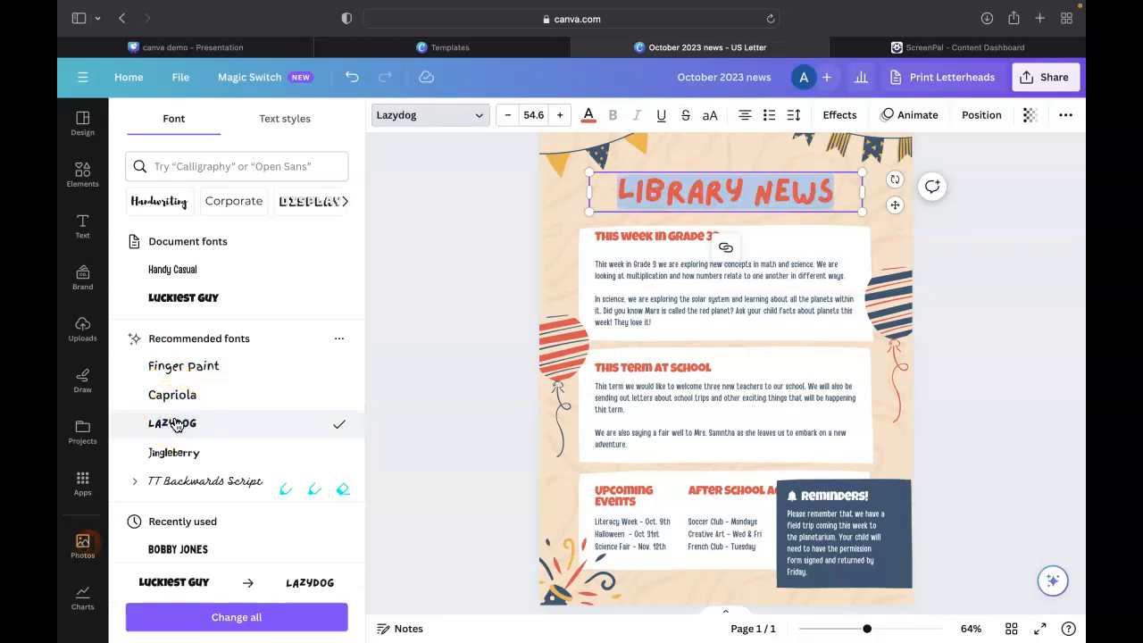
# Increase the font size of the "Library News" title to 61.6
pyautogui.click(562, 119)
pyautogui.click(562, 119)
pyautogui.click(562, 118)
pyautogui.click(561, 119)
pyautogui.click(562, 119)
pyautogui.click(562, 118)
pyautogui.click(562, 119)
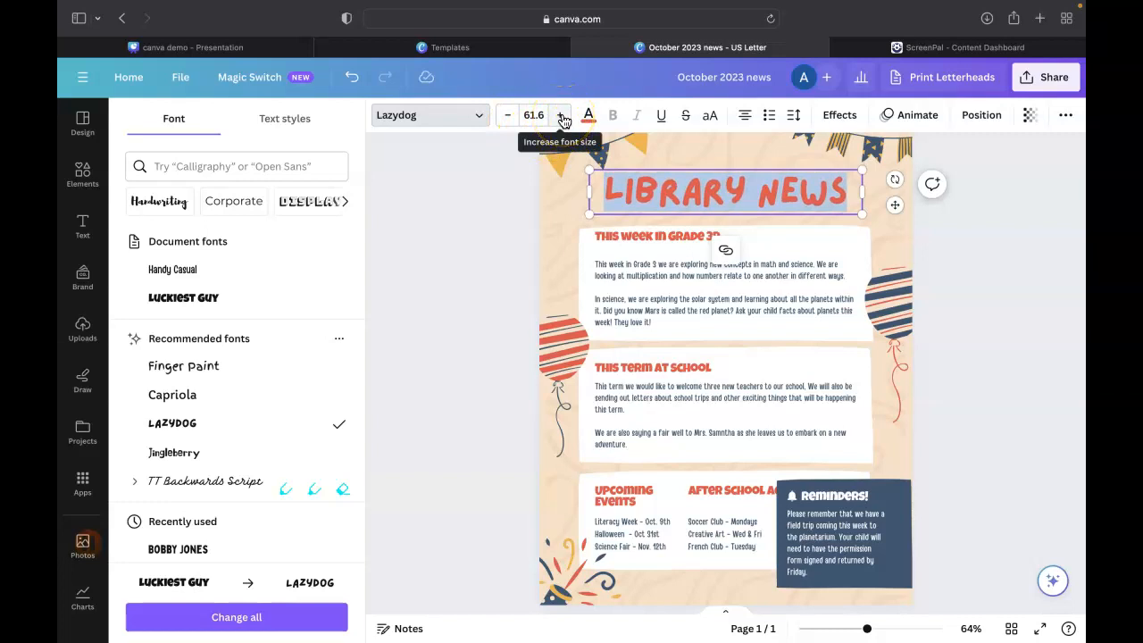
# Try black, pink and red as the "Library News" title's text color, ending with light turquoise from the default solid colors
pyautogui.click(589, 114)
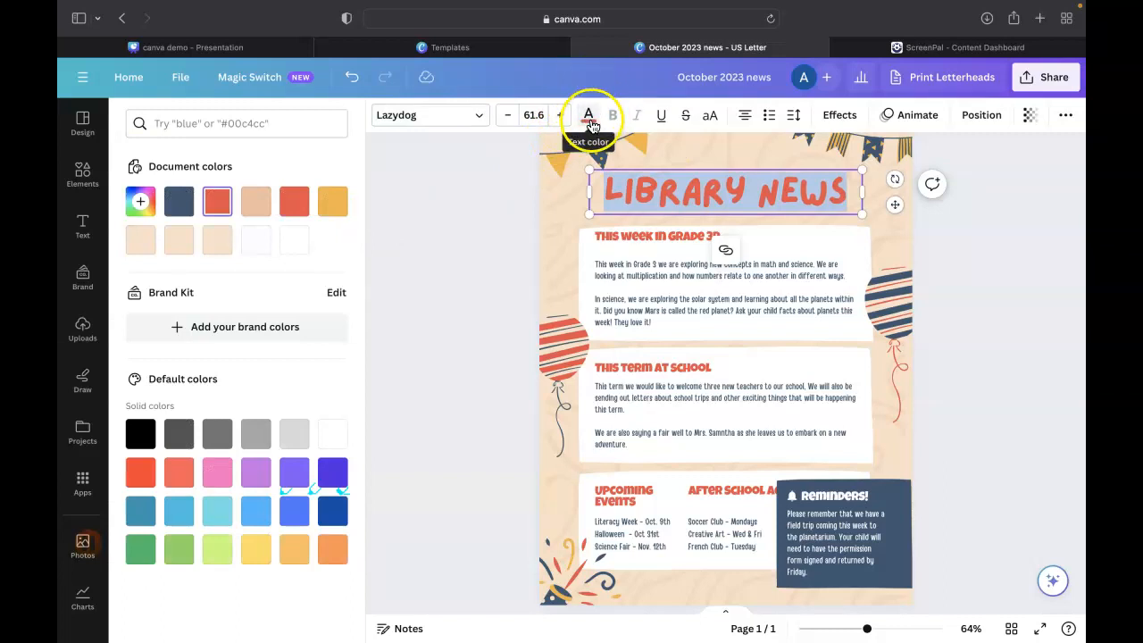
pyautogui.click(140, 436)
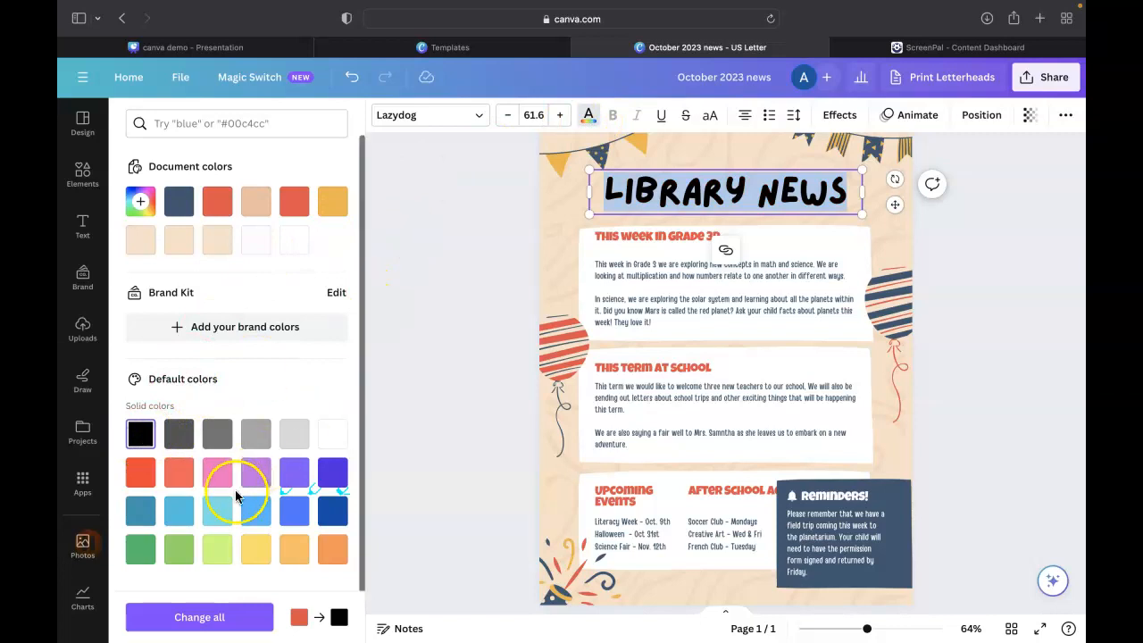
pyautogui.click(217, 472)
pyautogui.click(141, 472)
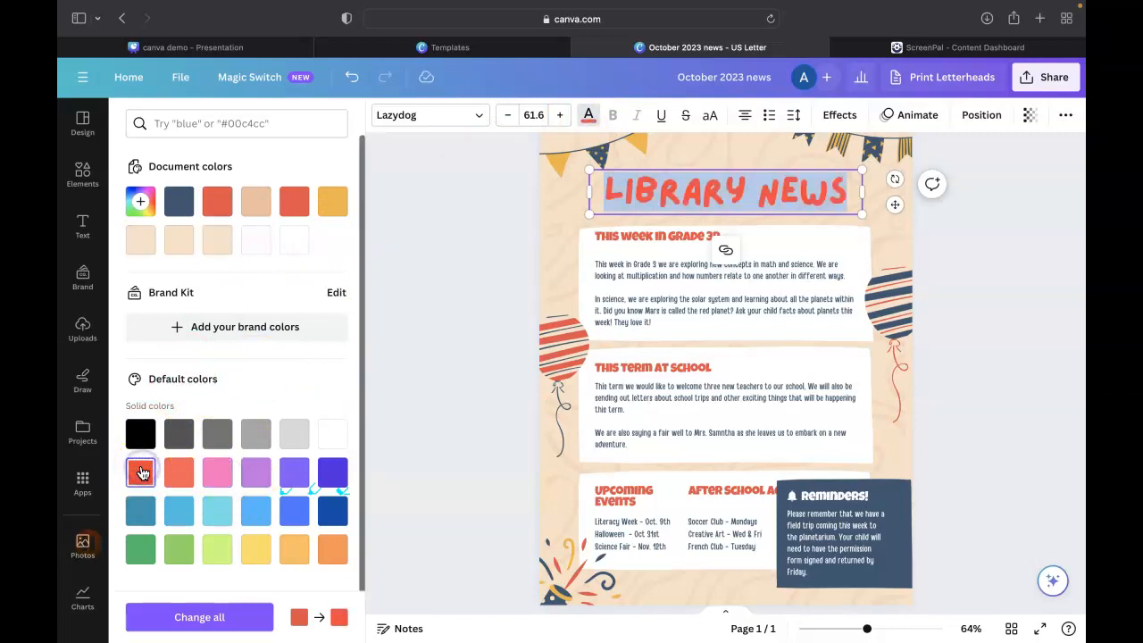
pyautogui.click(226, 517)
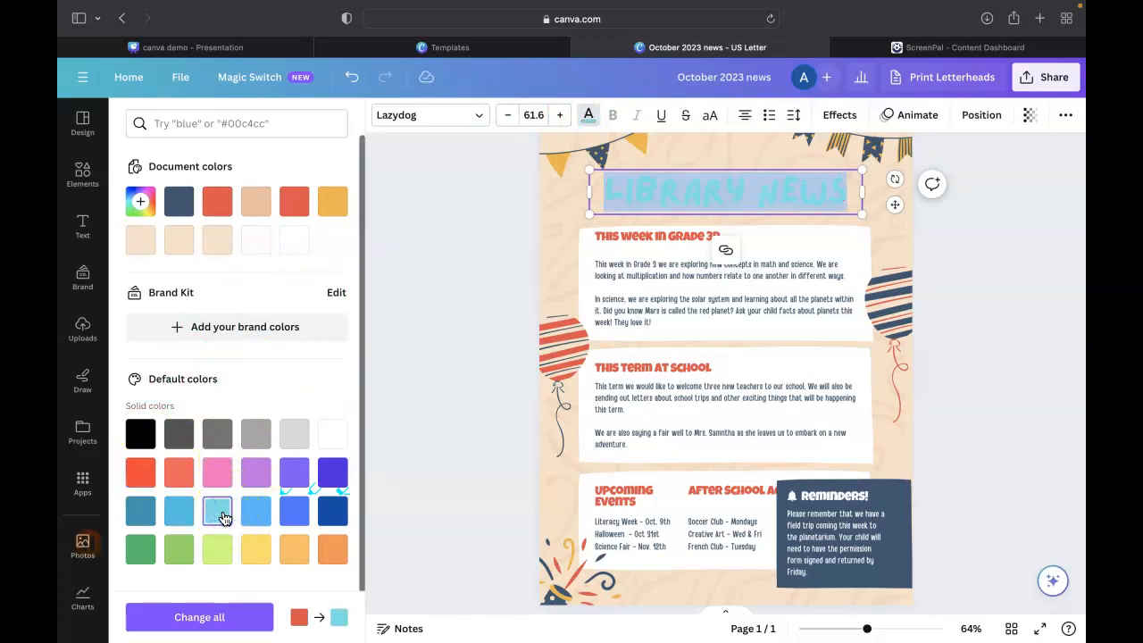
# Undo the light turquoise text color on the "Library News" title
pyautogui.click(514, 194)
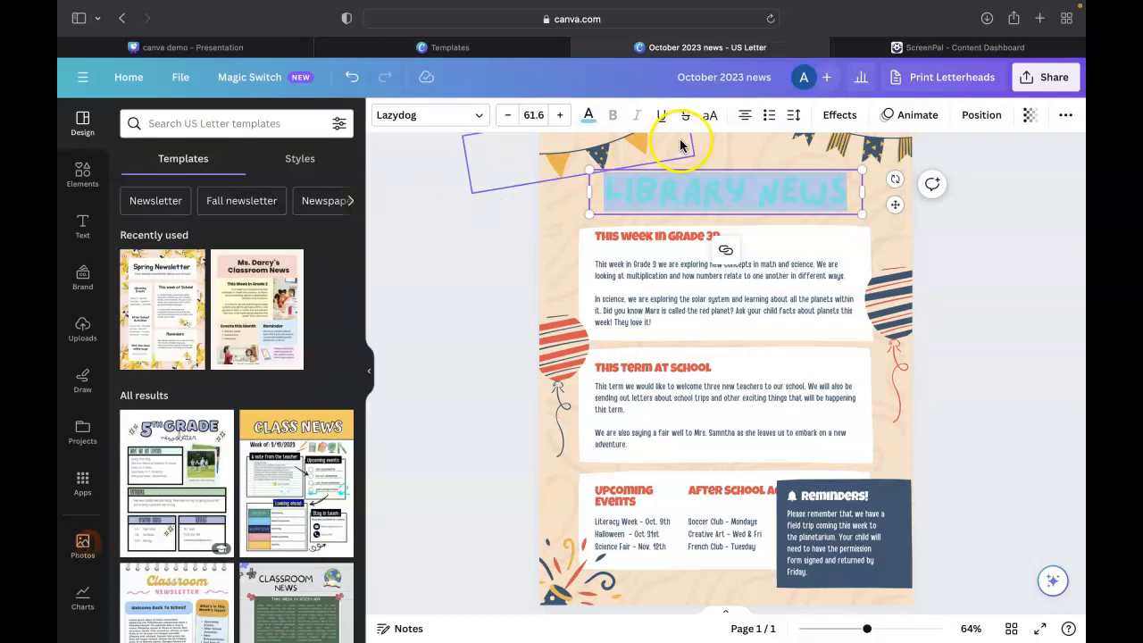
pyautogui.click(722, 168)
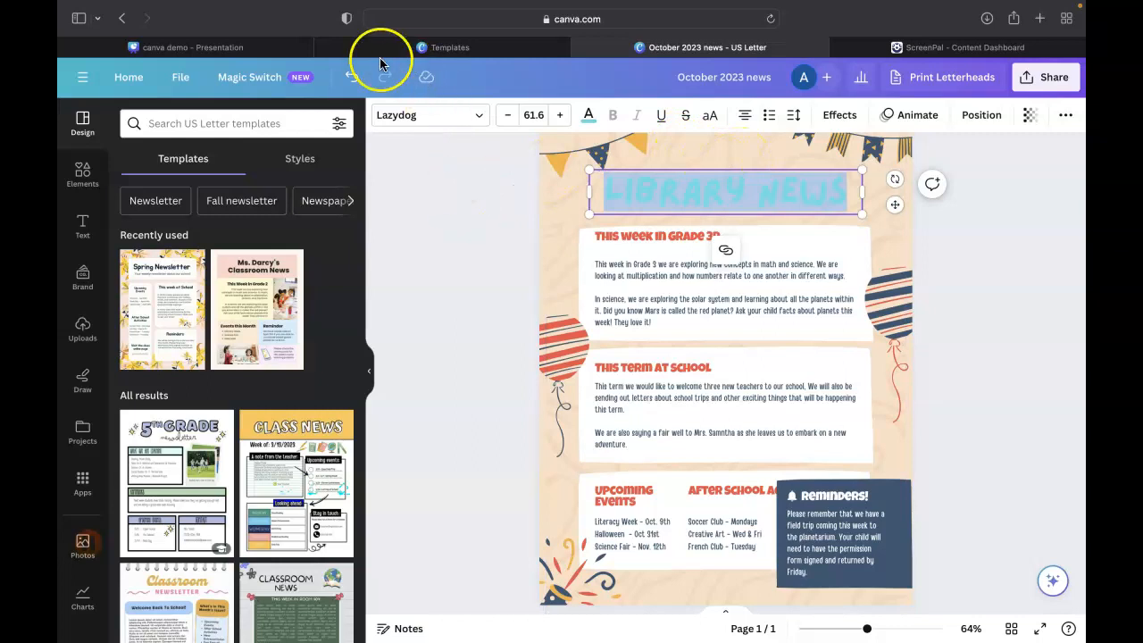
pyautogui.click(351, 78)
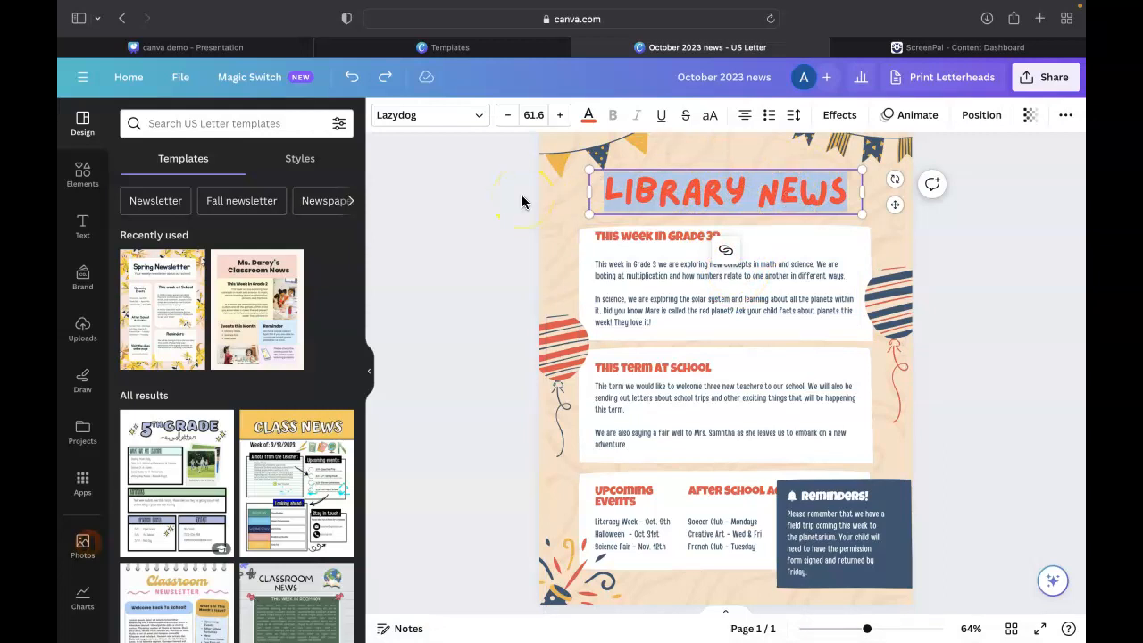
# Try out a default heading text box and a default subheading text box on the newsletter, clearing the placeholder text of each
pyautogui.click(82, 226)
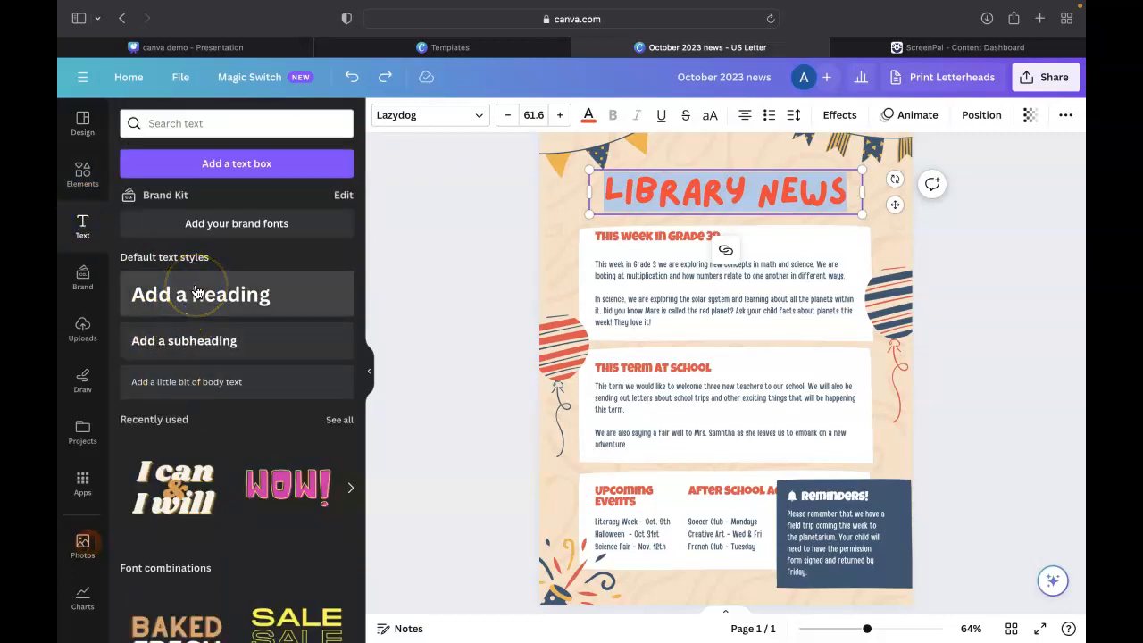
pyautogui.click(261, 293)
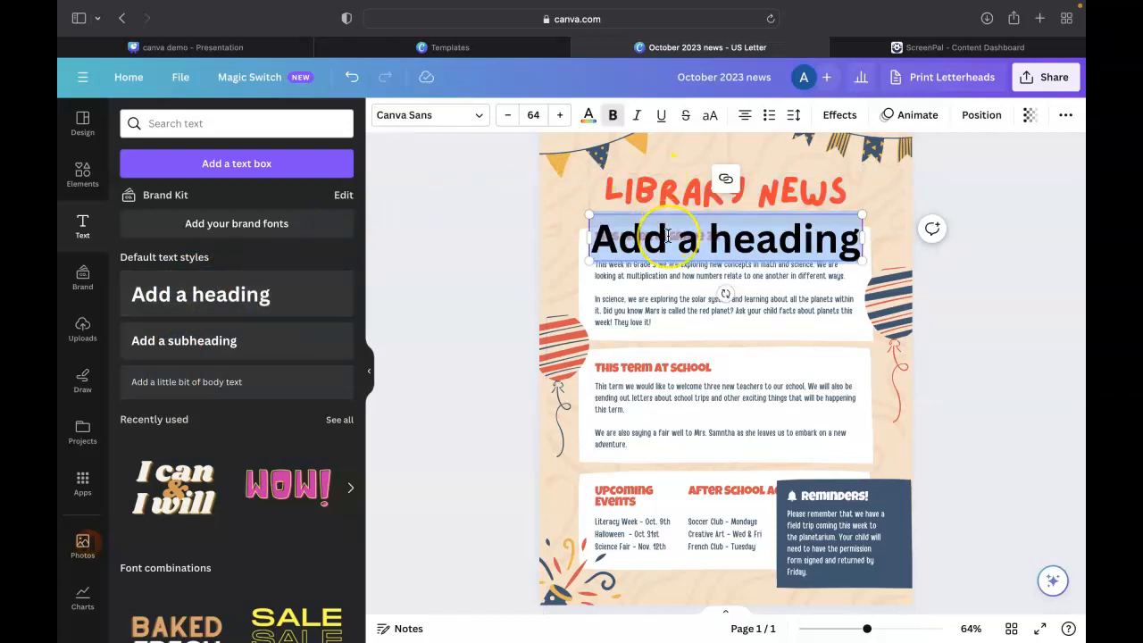
pyautogui.press('BackSpace')
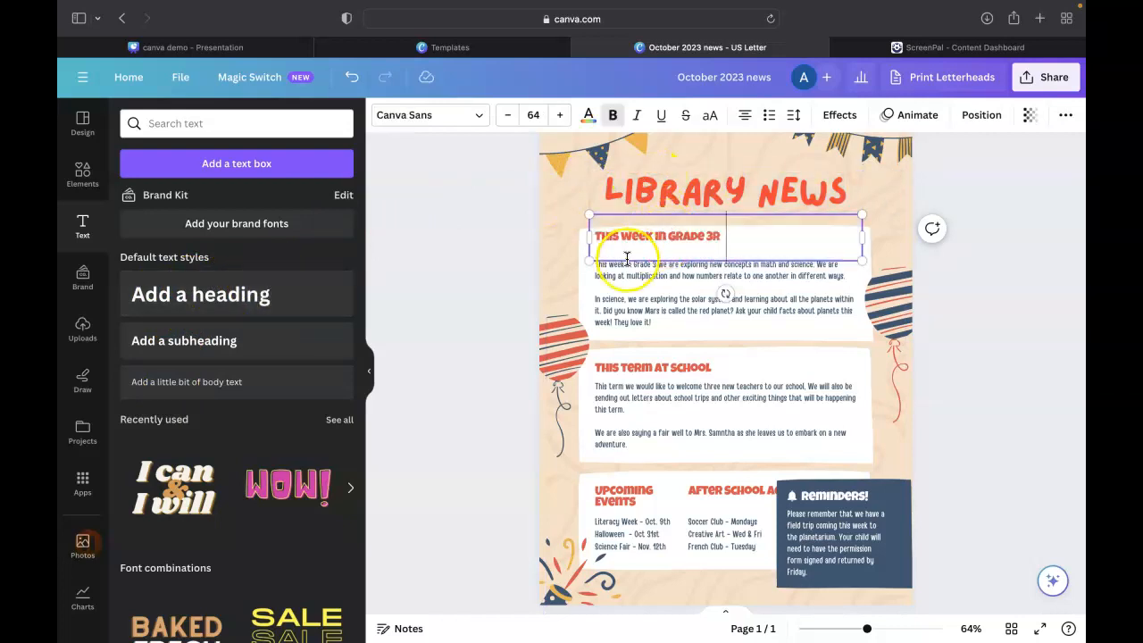
pyautogui.click(298, 342)
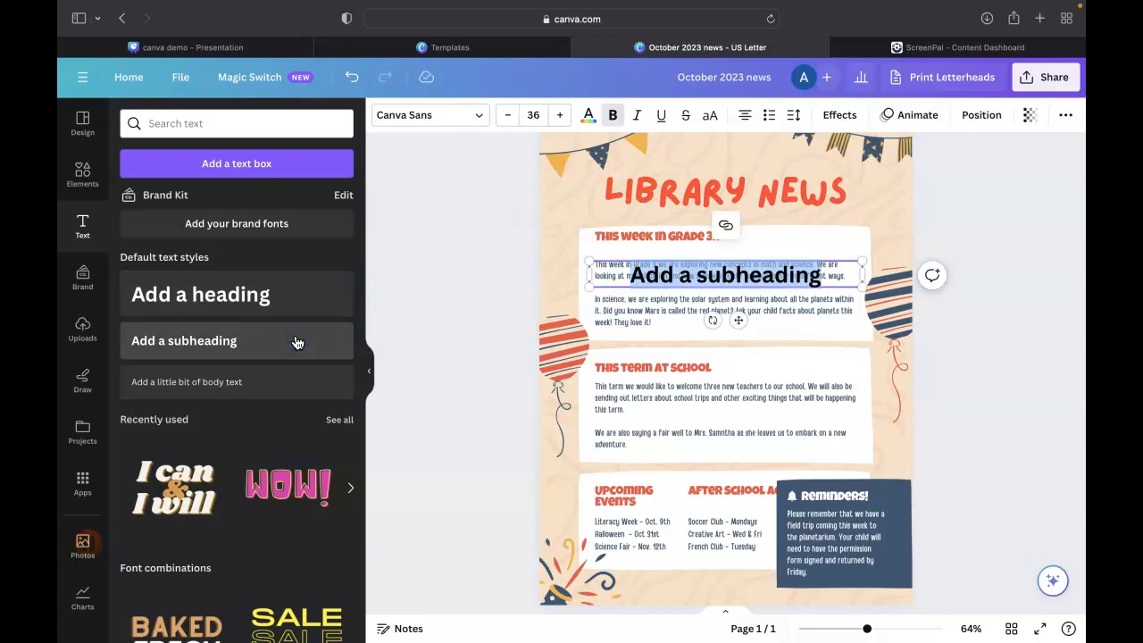
pyautogui.press('BackSpace')
pyautogui.click(671, 308)
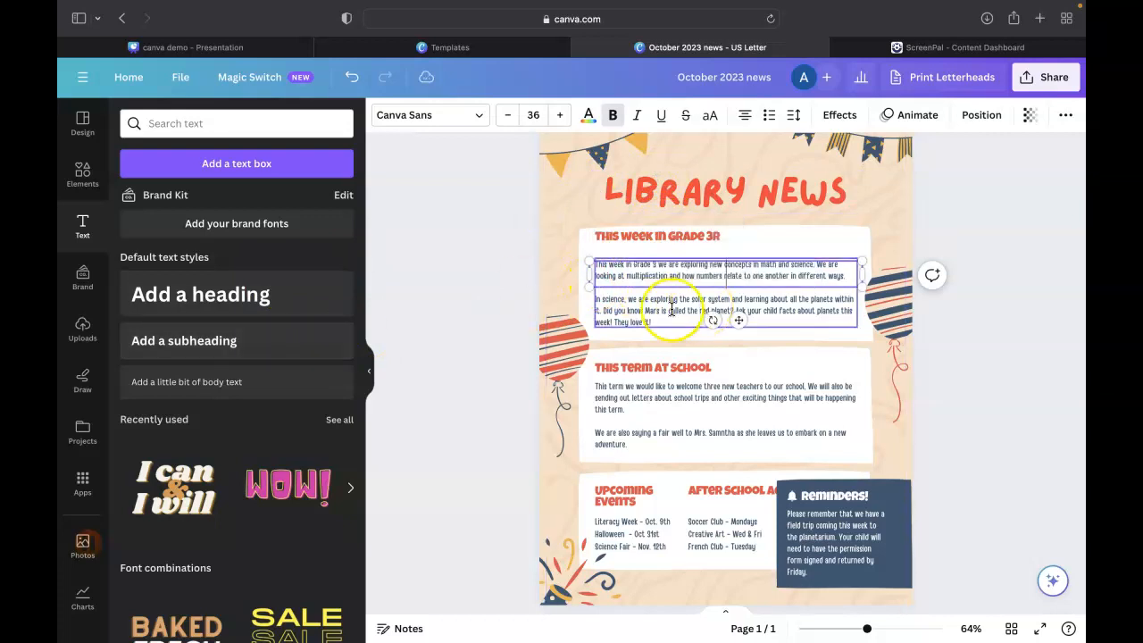
# Add a body text box to the newsletter and replace its placeholder with "October 2023"
pyautogui.click(248, 387)
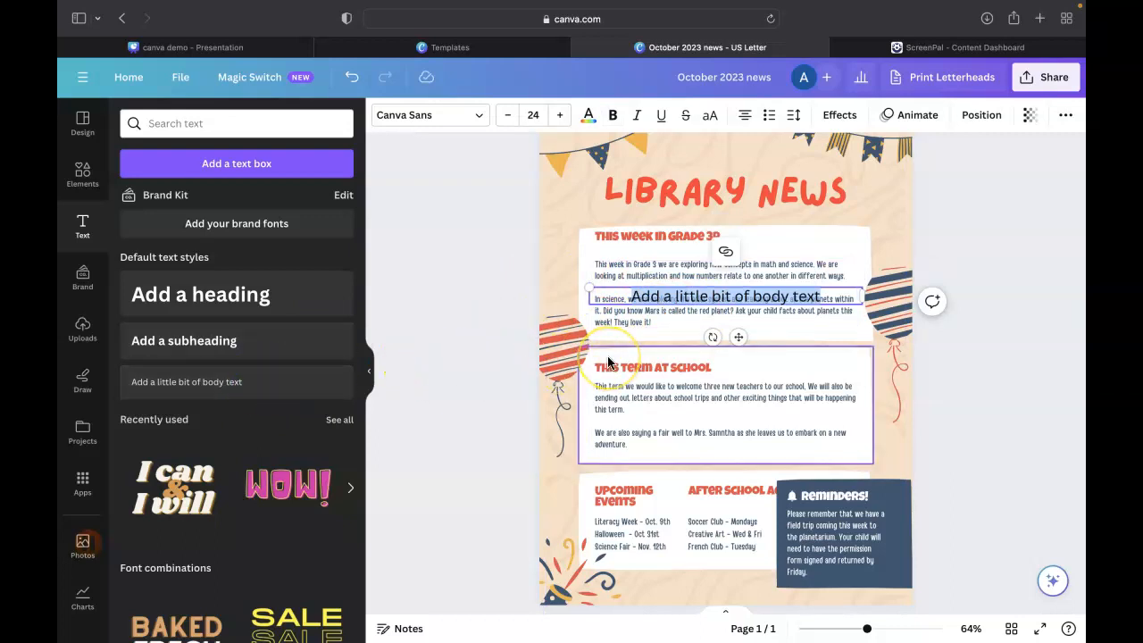
pyautogui.press('BackSpace')
pyautogui.write('October 2023')
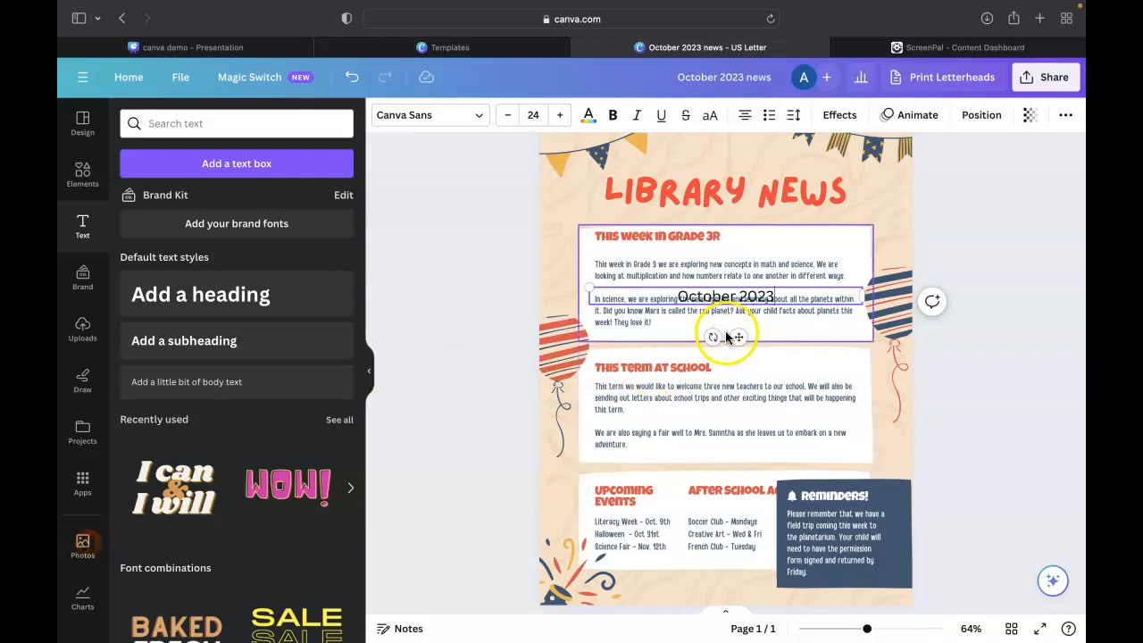
# Narrow the "October 2023" text box and place it just beneath the right end of the "Library News" title
pyautogui.moveTo(739, 342); pyautogui.dragTo(793, 262)
pyautogui.click(668, 218)
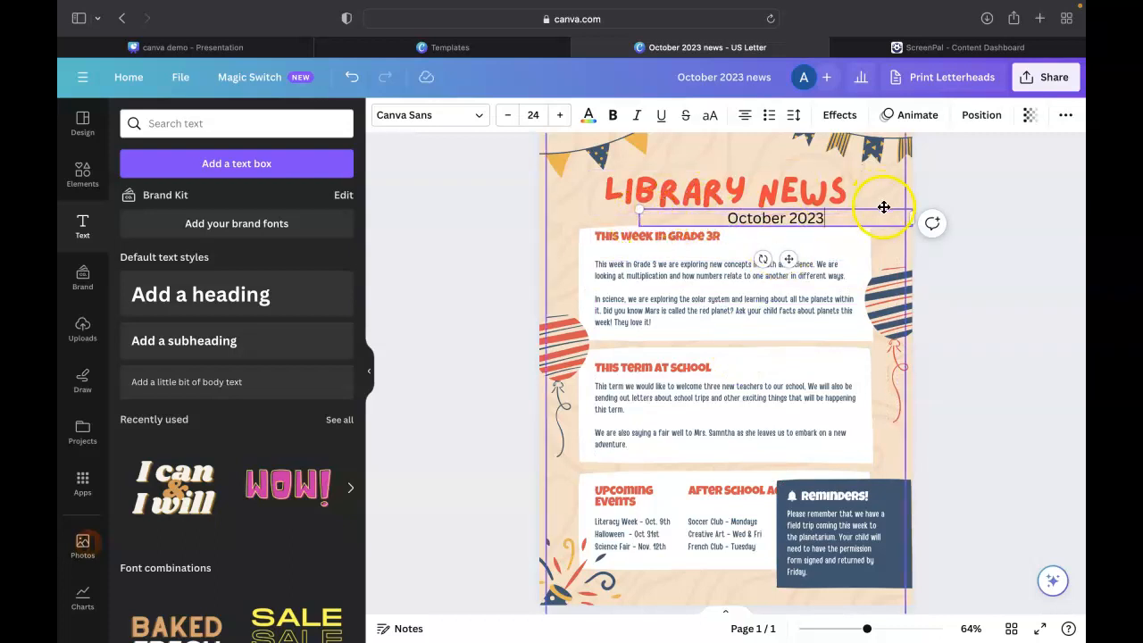
pyautogui.moveTo(910, 217); pyautogui.dragTo(815, 220)
pyautogui.moveTo(741, 258); pyautogui.dragTo(834, 259)
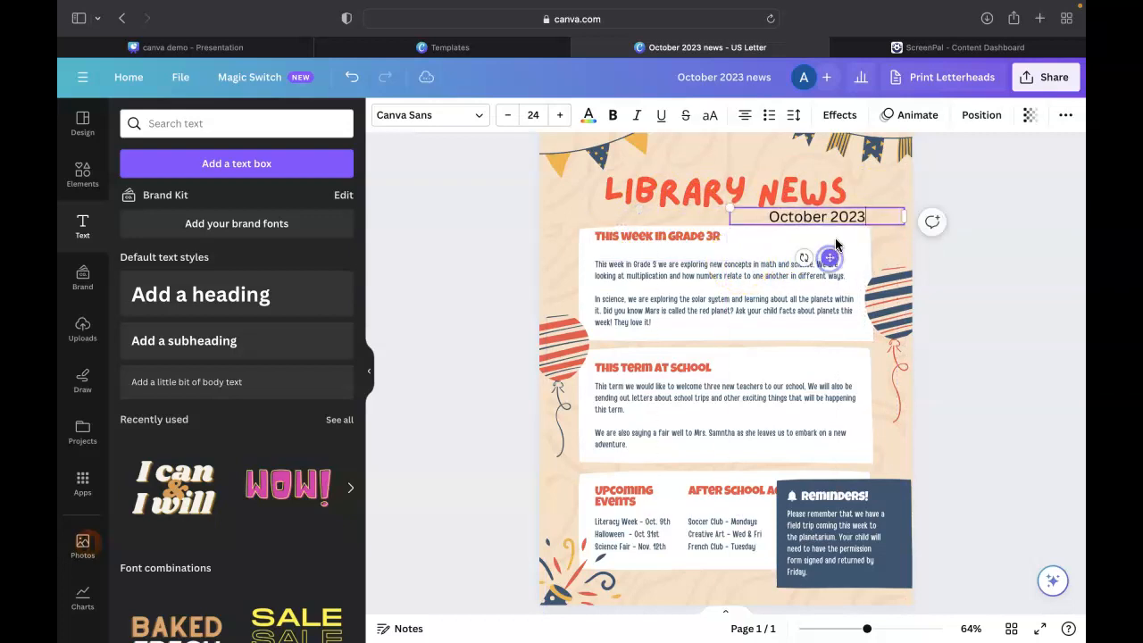
# Give the "October 2023" text the title's bright red from the document colors and the Lazydog font
pyautogui.click(830, 216)
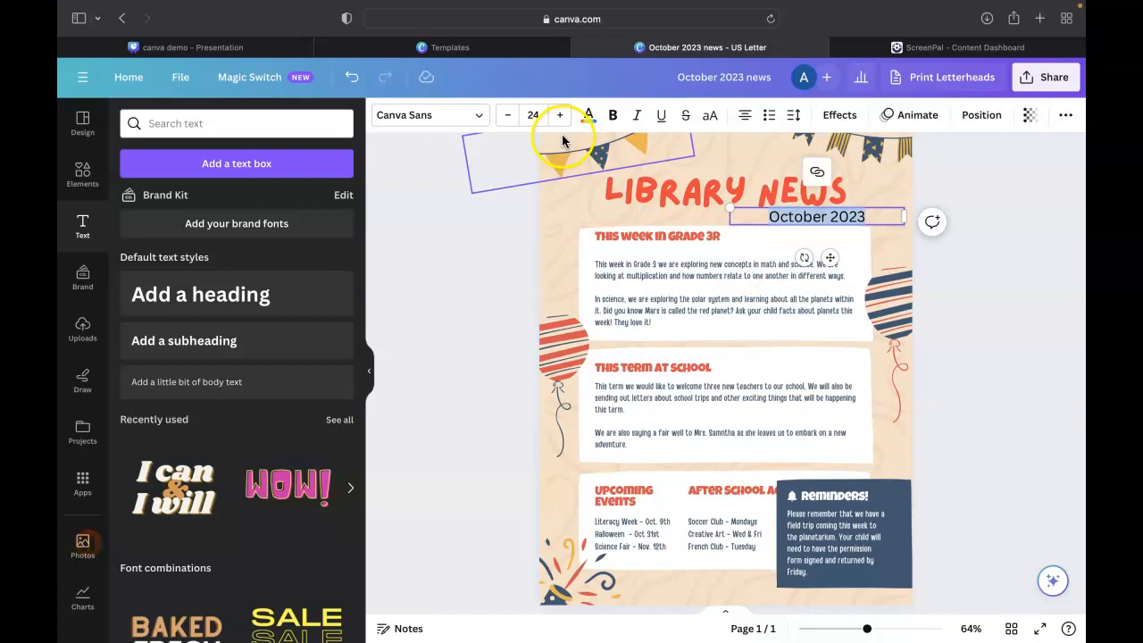
pyautogui.click(589, 114)
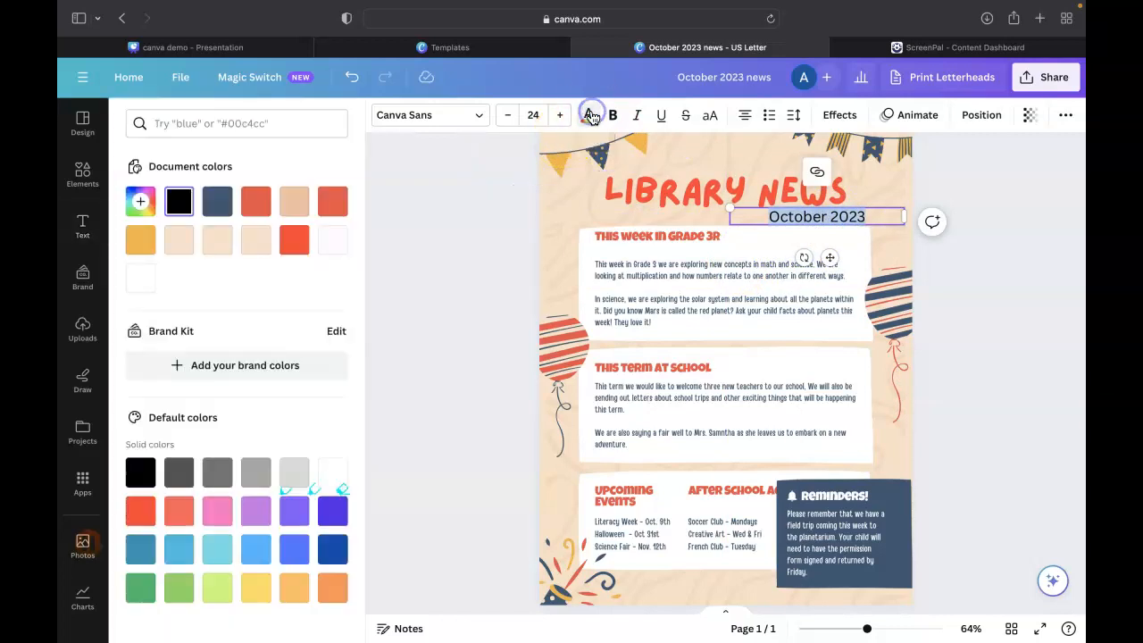
pyautogui.click(294, 239)
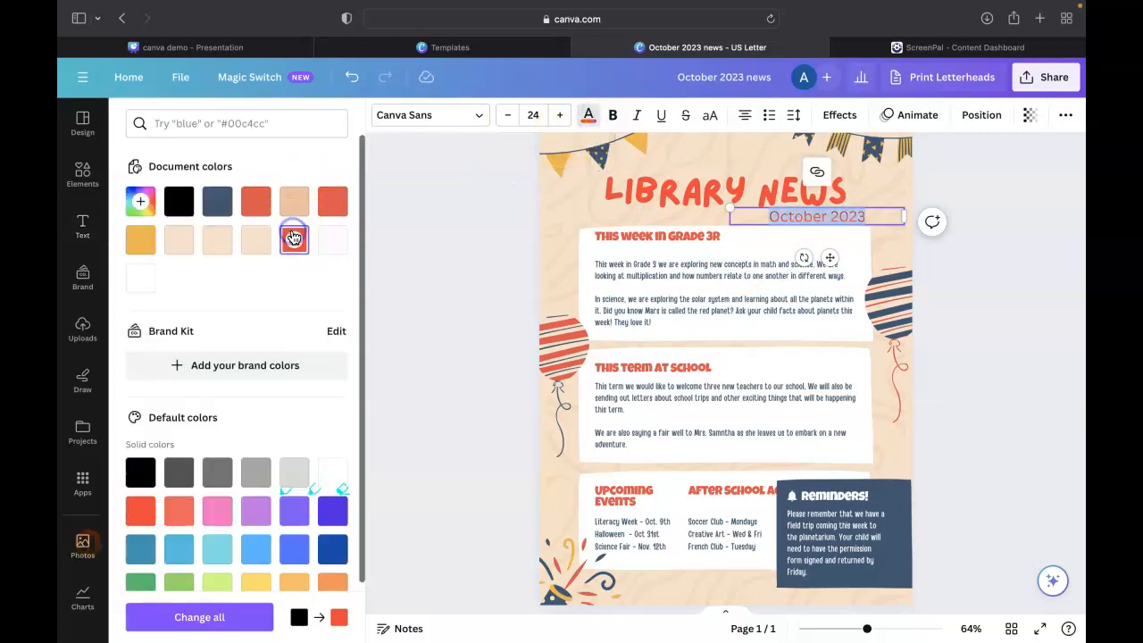
pyautogui.click(473, 116)
pyautogui.click(200, 319)
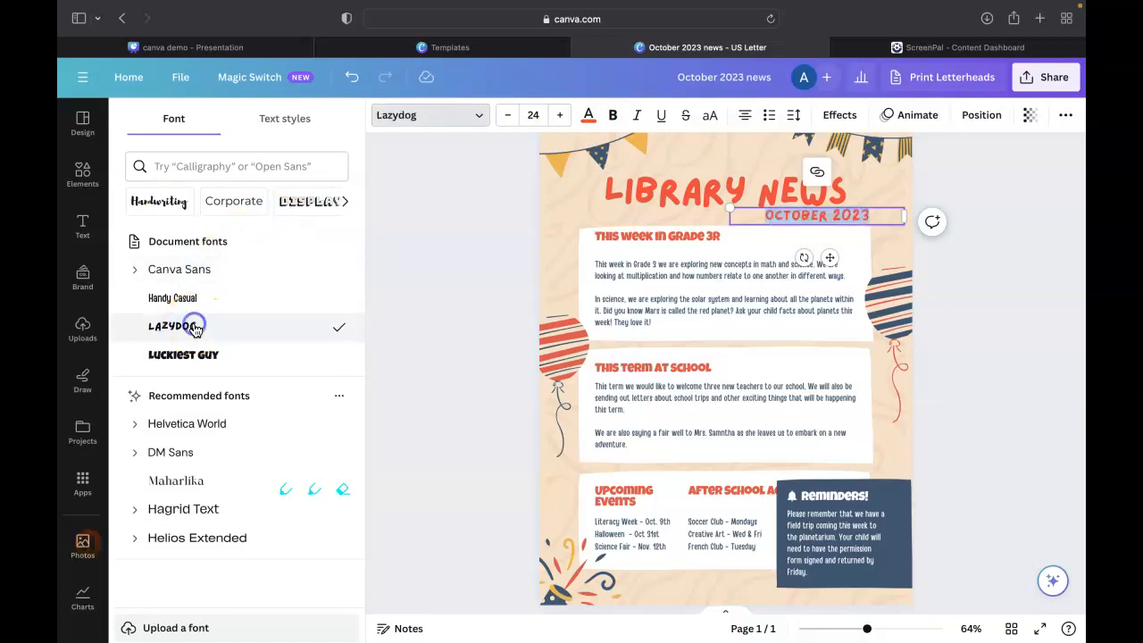
pyautogui.click(434, 251)
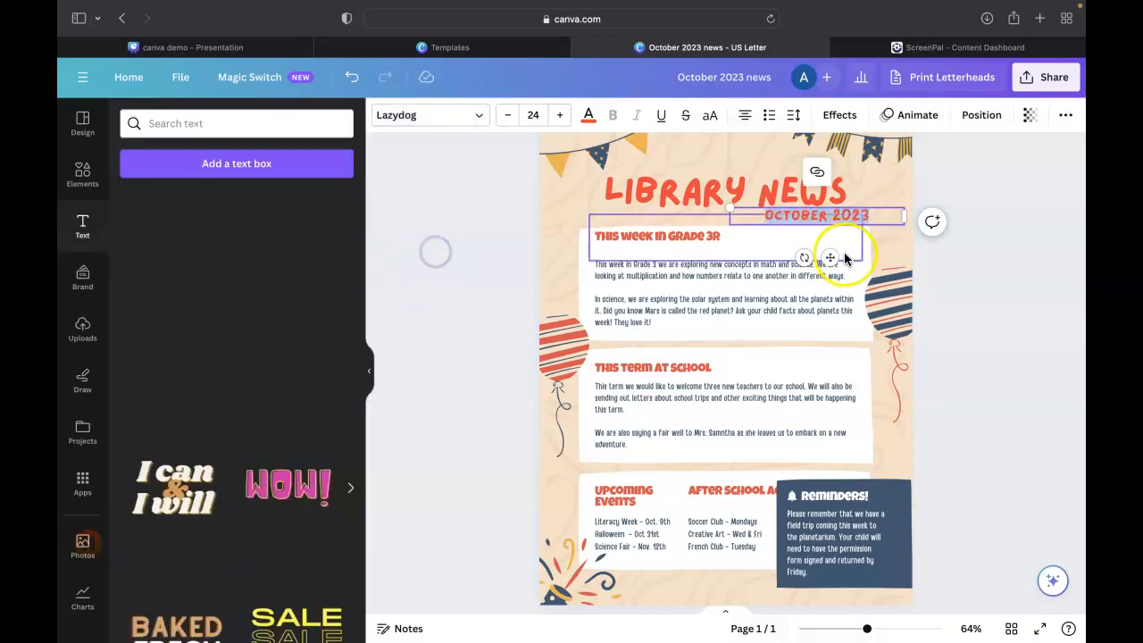
pyautogui.click(945, 191)
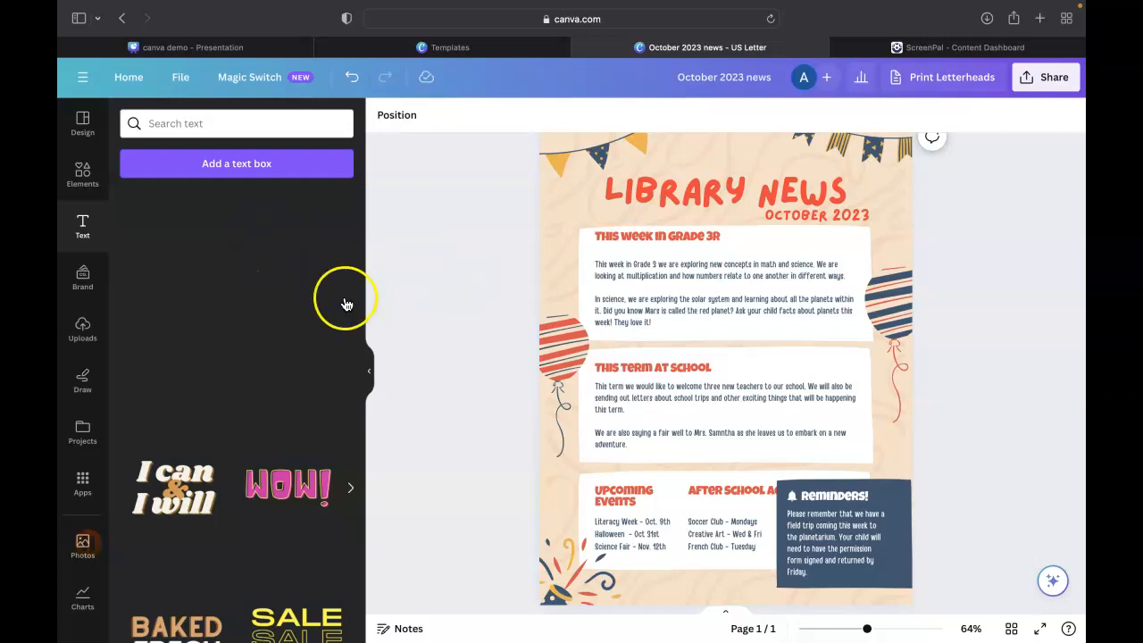
# Delete the two striped balloon graphics from the left and right edges of the newsletter
pyautogui.click(80, 183)
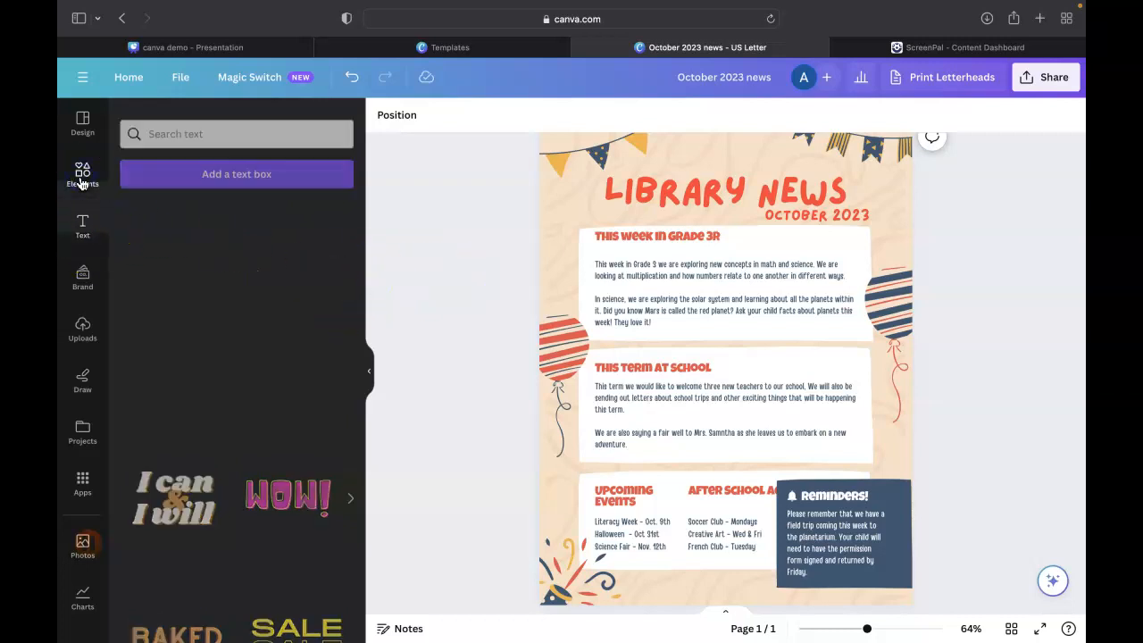
pyautogui.click(565, 343)
pyautogui.click(569, 324)
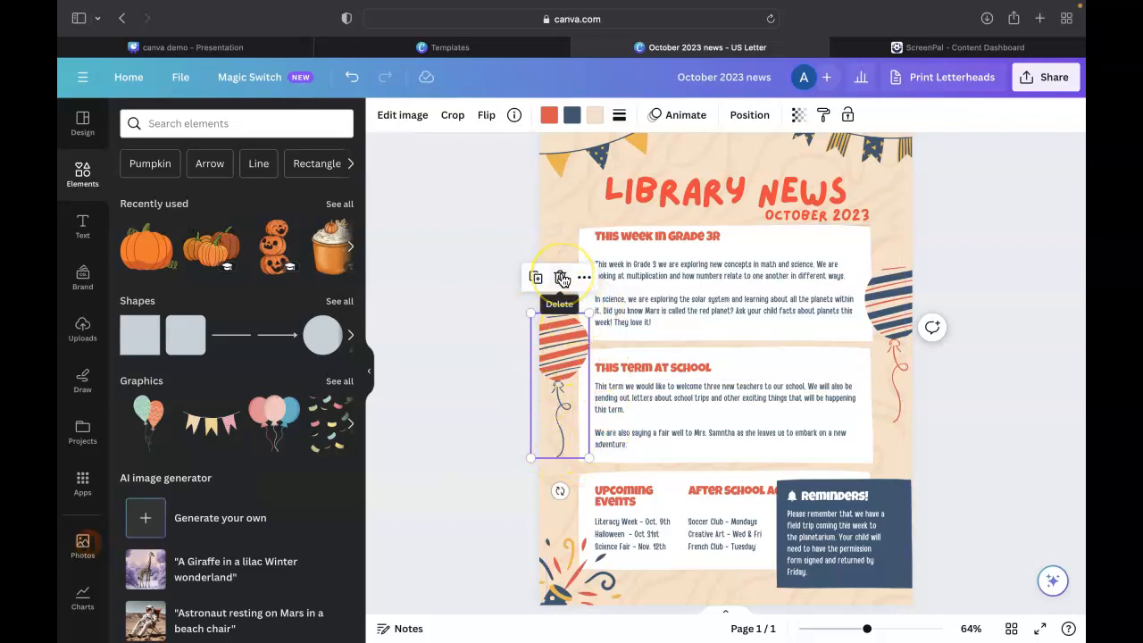
pyautogui.click(562, 278)
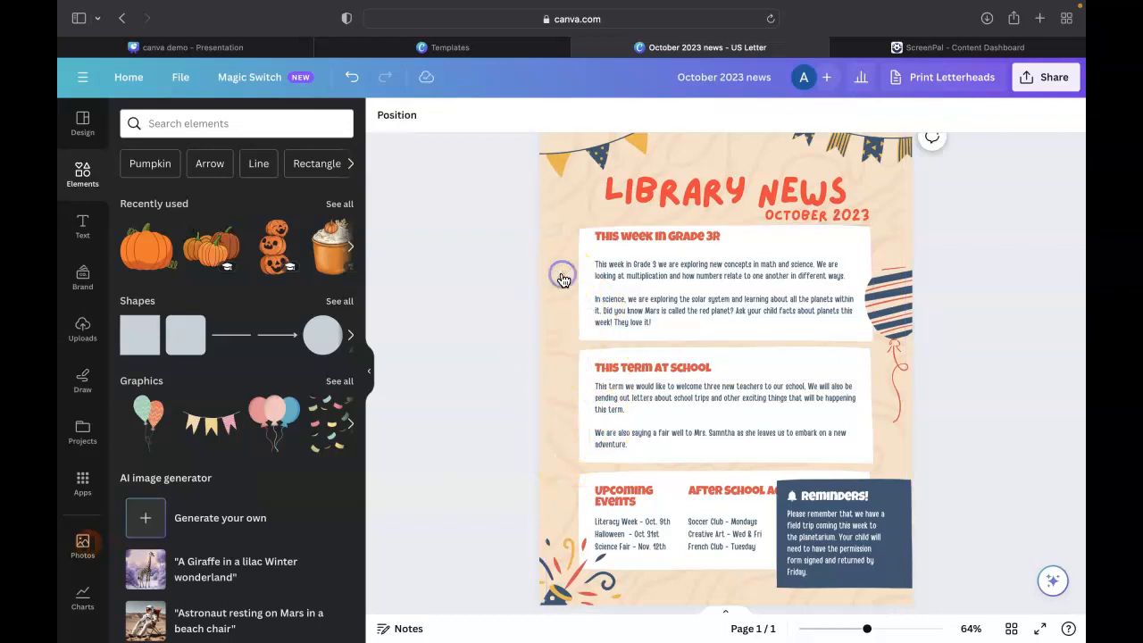
pyautogui.click(900, 313)
pyautogui.click(900, 230)
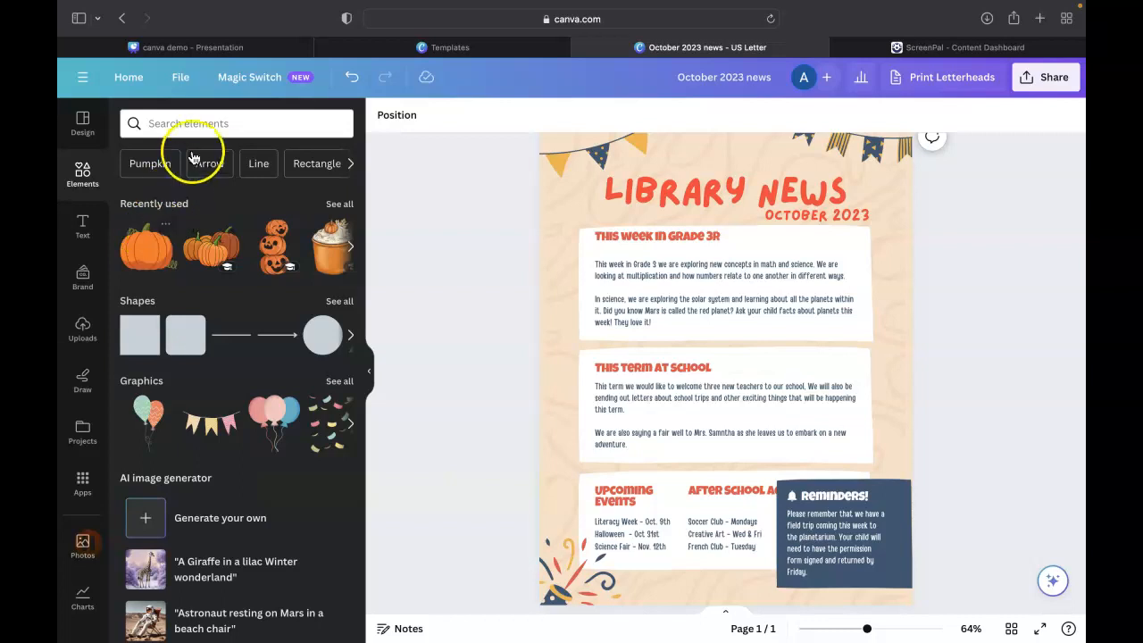
# Search elements for "fall", add the orange pumpkin mug graphic, shrink it and place it at the page's right edge beside "This term at school"
pyautogui.click(201, 125)
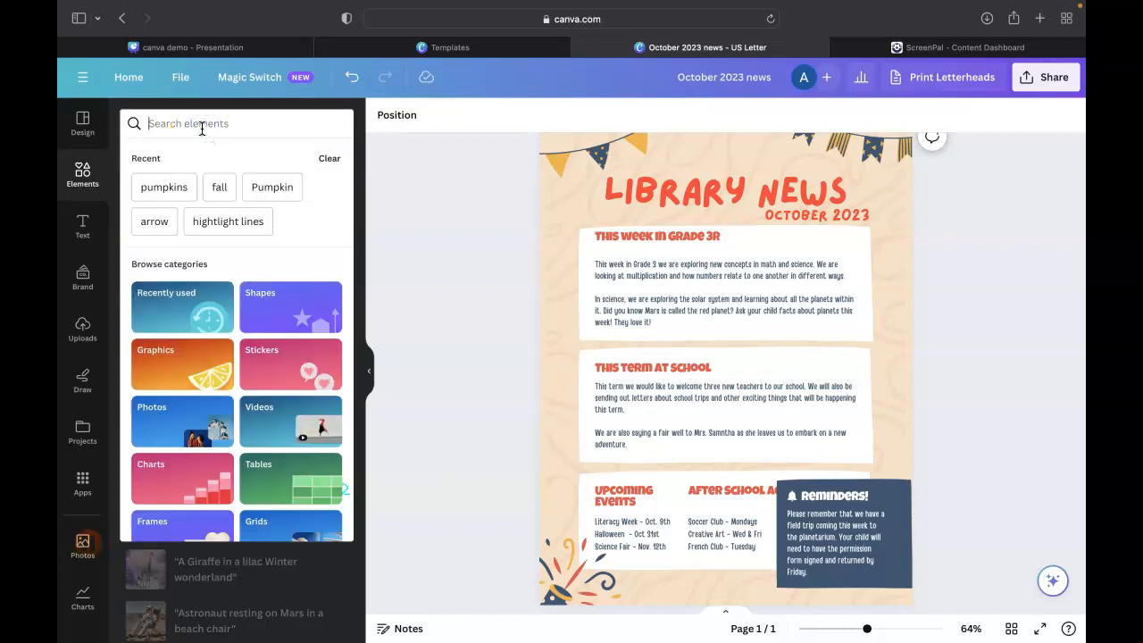
pyautogui.write('fall')
pyautogui.press('Return')
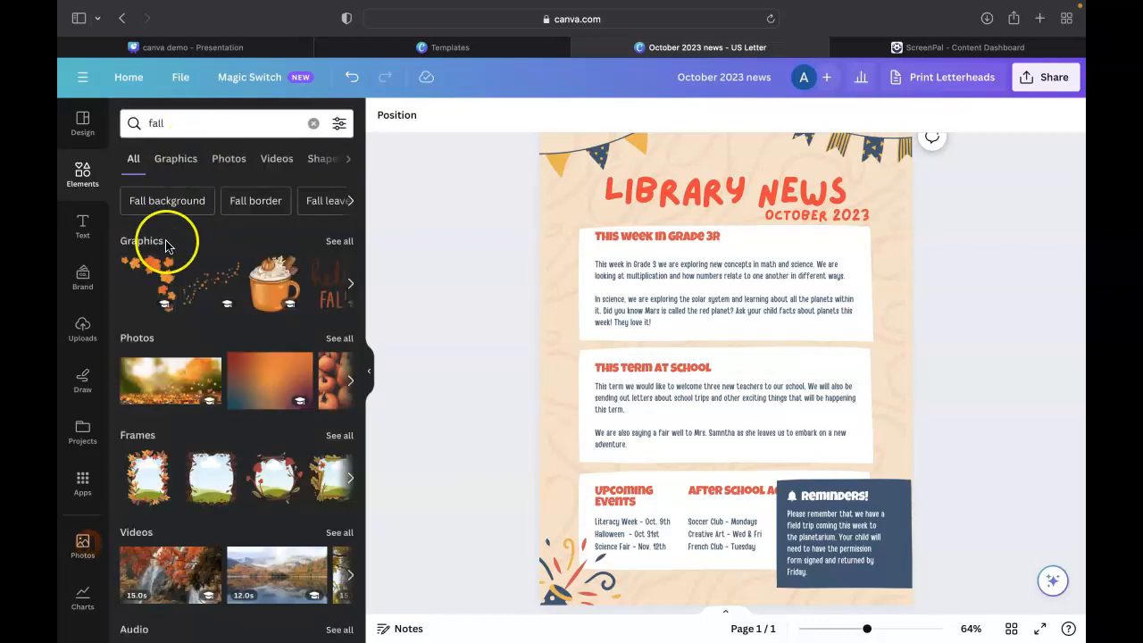
pyautogui.click(264, 278)
pyautogui.moveTo(874, 193); pyautogui.dragTo(636, 464)
pyautogui.click(611, 499)
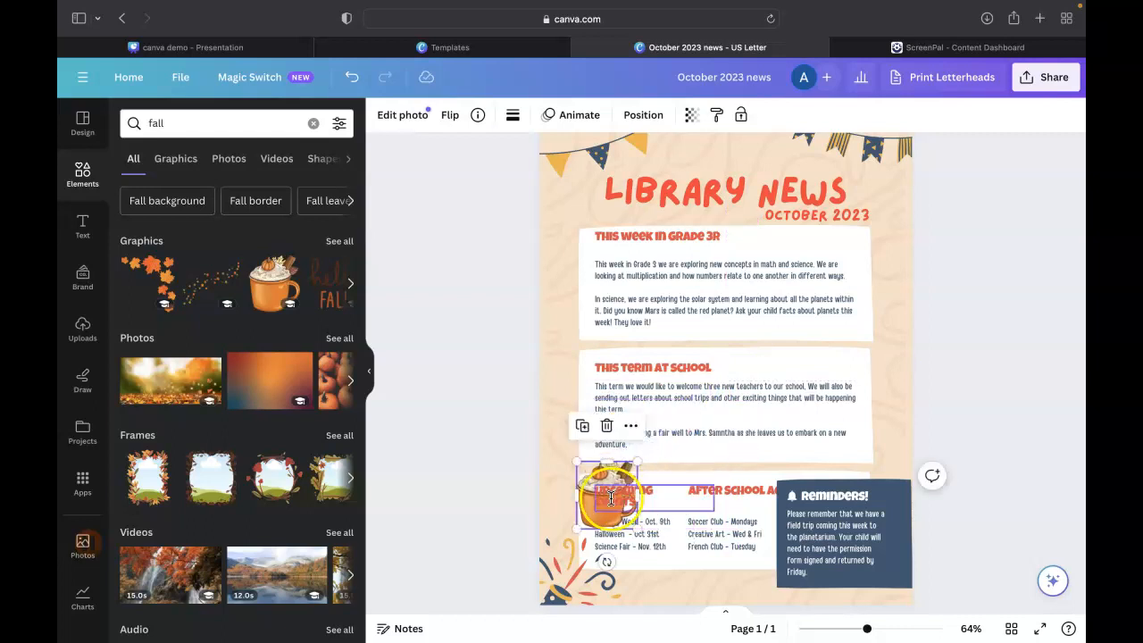
pyautogui.moveTo(586, 518); pyautogui.dragTo(849, 376)
# Add the three autumn leaves from the fall graphics, resize them to about 1.9 by 2.4 and place them at the first box's upper-left corner
pyautogui.click(284, 387)
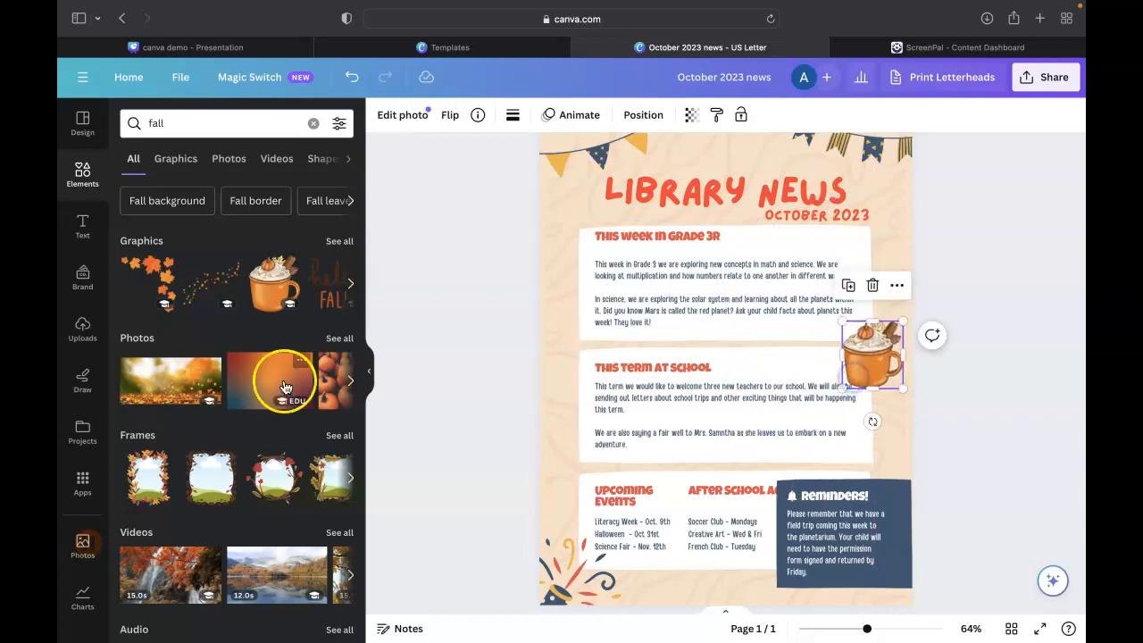
pyautogui.click(338, 241)
pyautogui.scroll(-3, 259, 322)
pyautogui.click(152, 308)
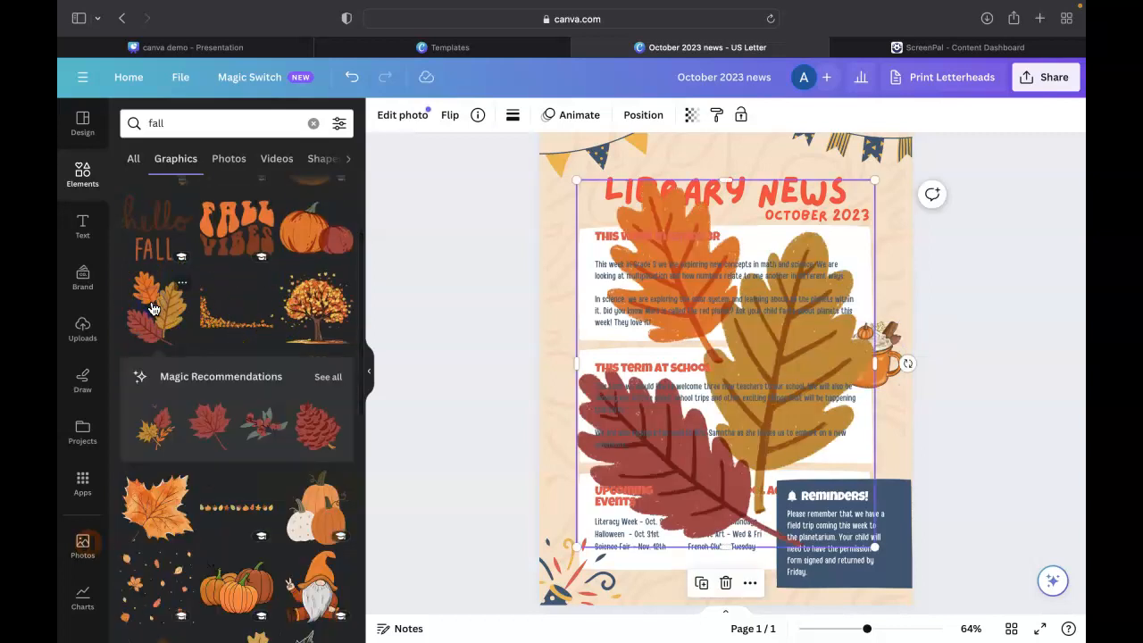
pyautogui.moveTo(872, 179); pyautogui.dragTo(665, 447)
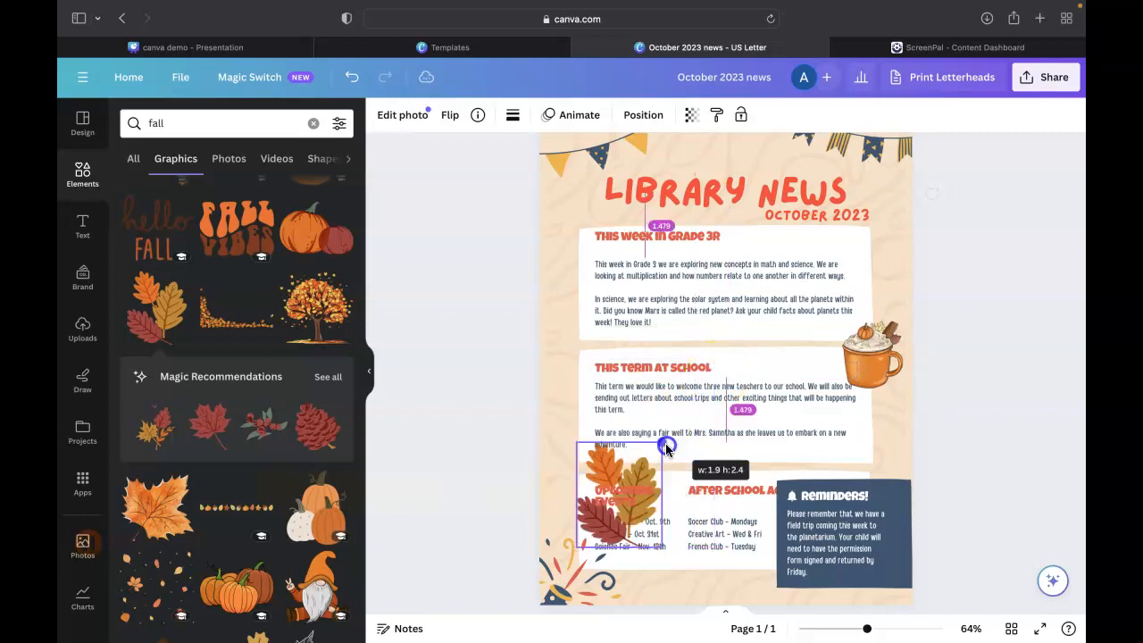
pyautogui.moveTo(628, 482); pyautogui.dragTo(590, 228)
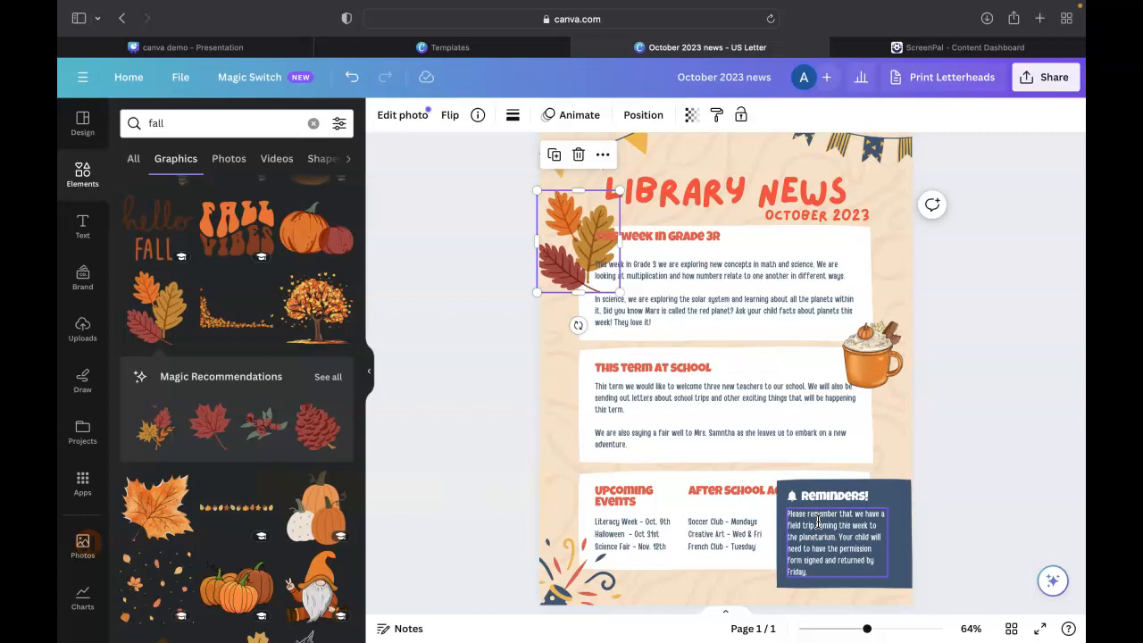
pyautogui.click(660, 368)
pyautogui.click(659, 368)
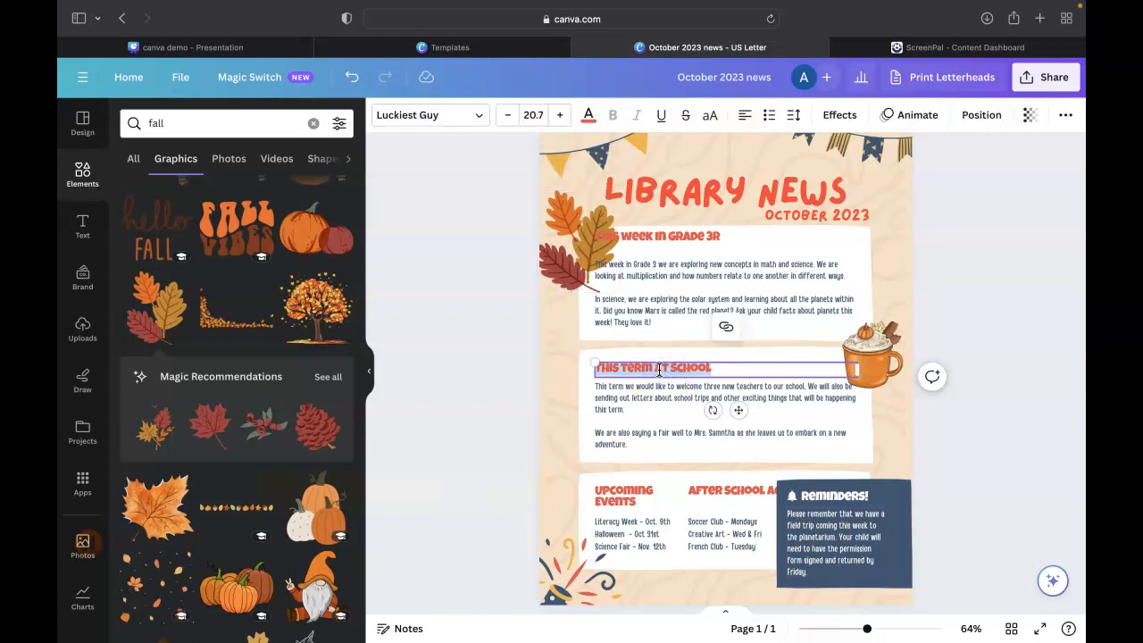
pyautogui.write('WWW.DESTINY.COM')
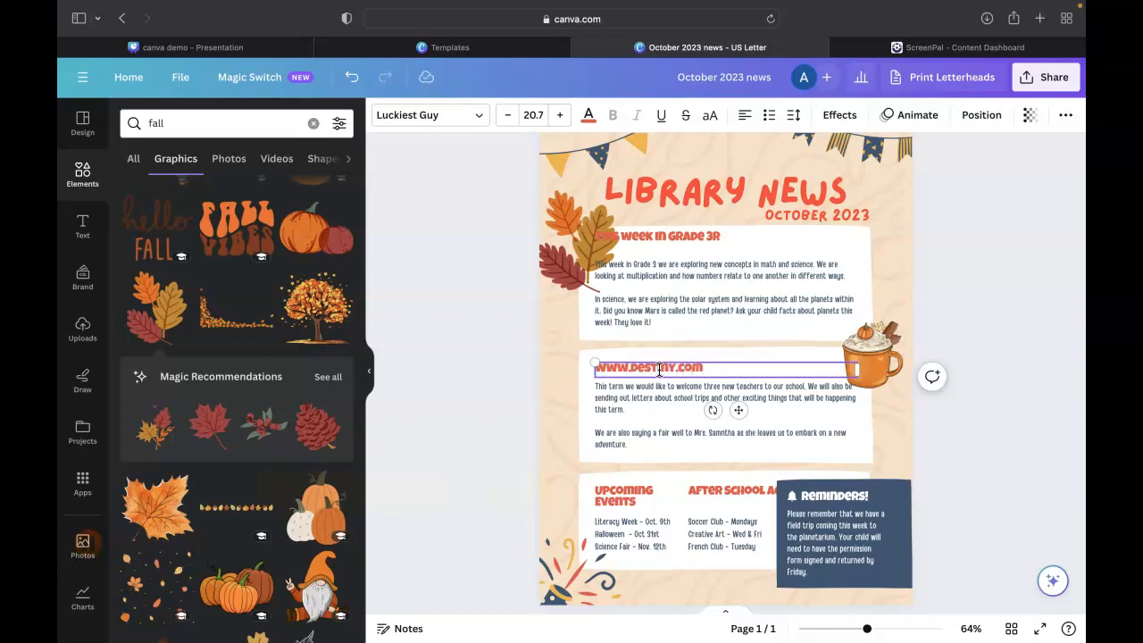
pyautogui.click(722, 370)
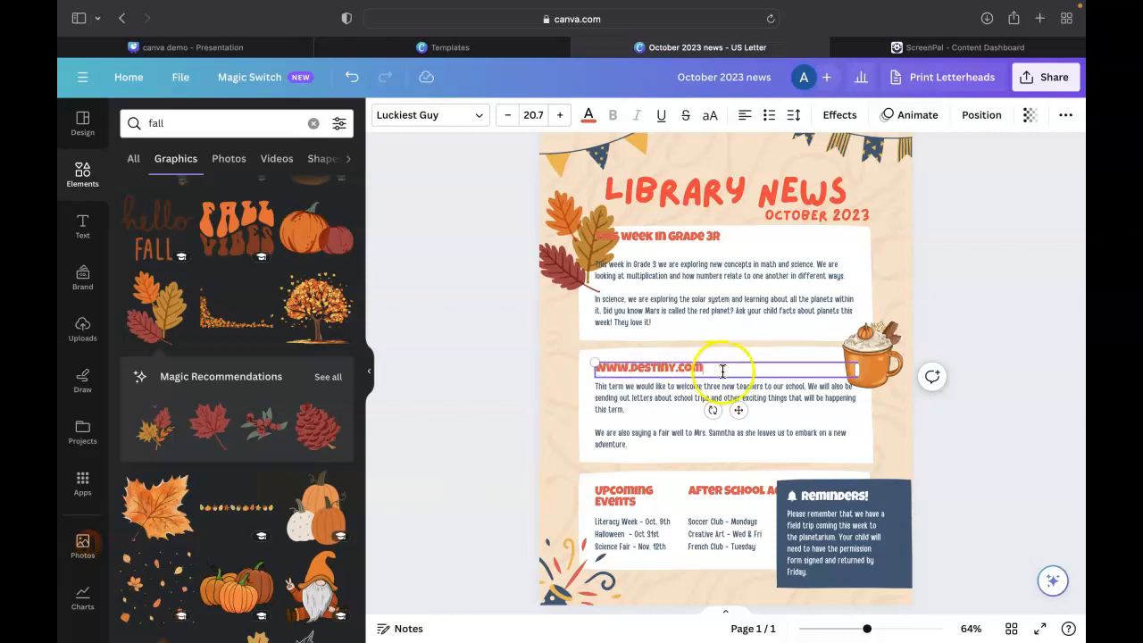
pyautogui.press('Return')
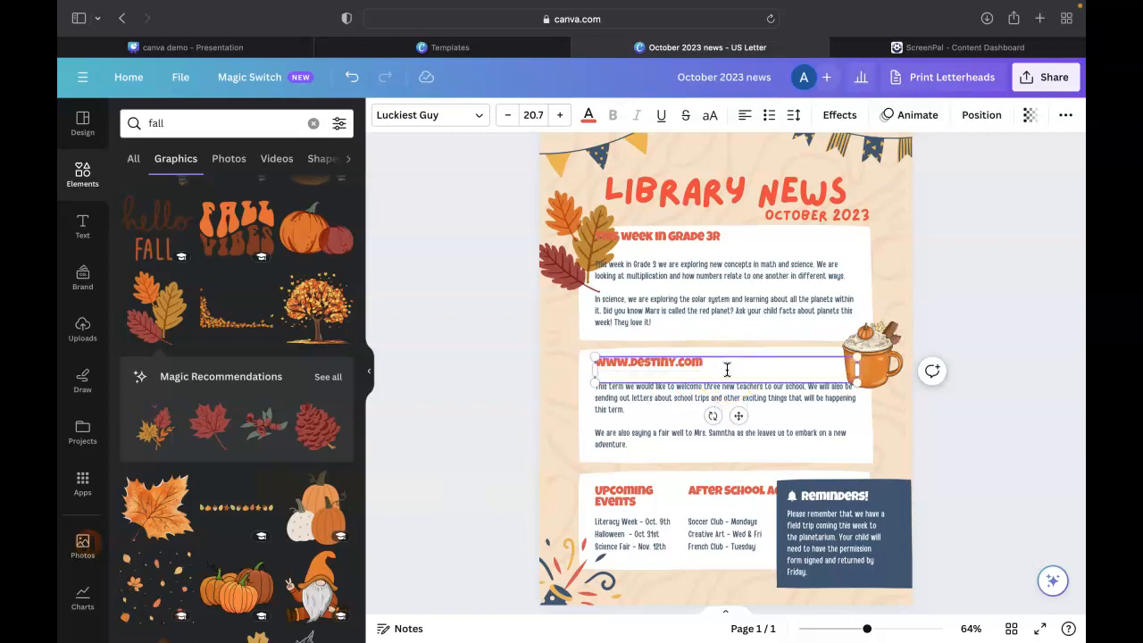
pyautogui.tripleClick(710, 363)
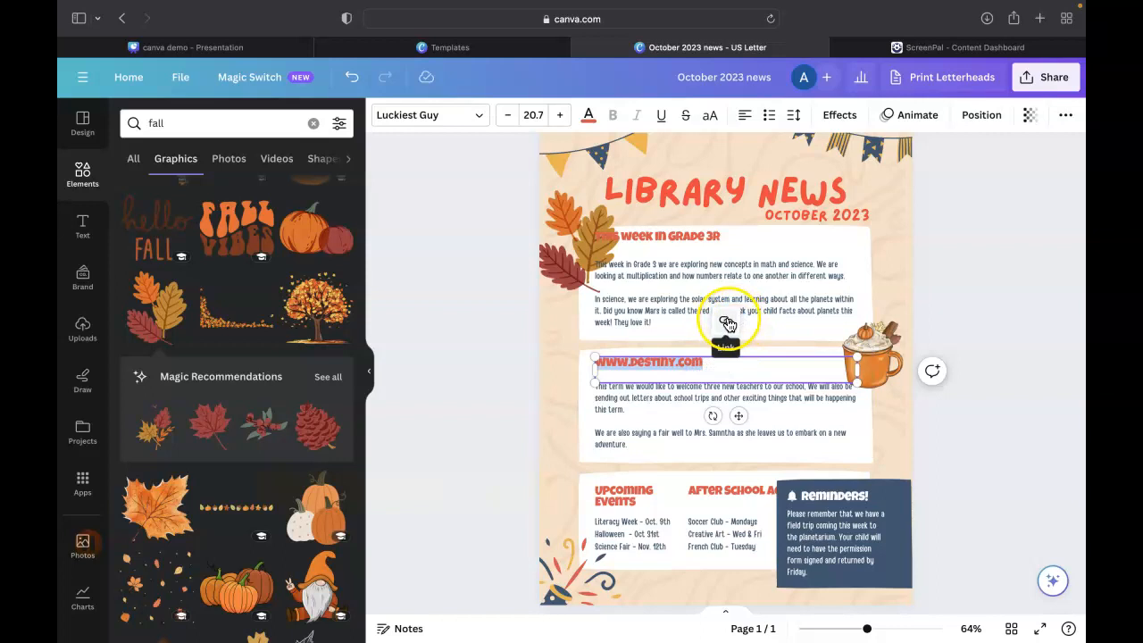
pyautogui.click(727, 323)
pyautogui.write('www.des')
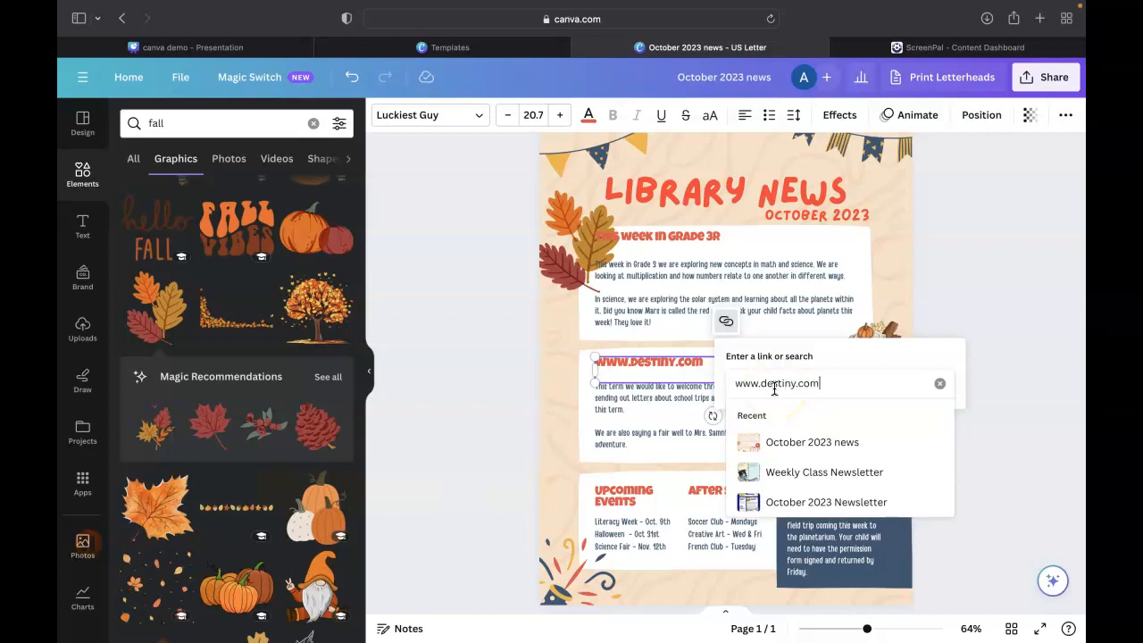
pyautogui.write('tiny.com')
pyautogui.press('Return')
pyautogui.click(637, 365)
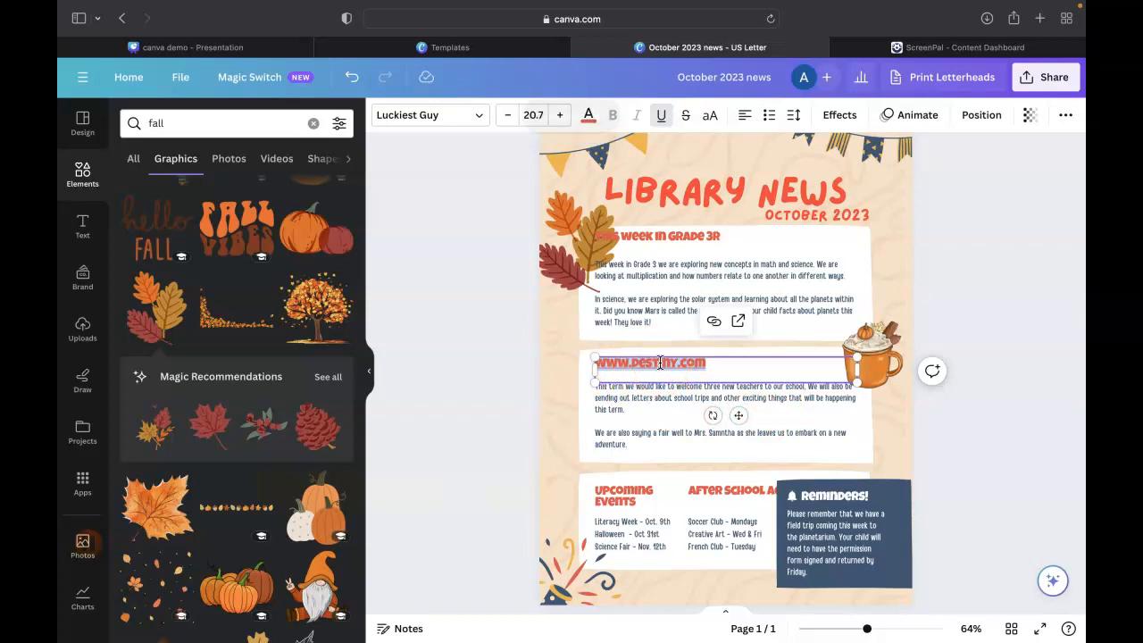
pyautogui.click(938, 261)
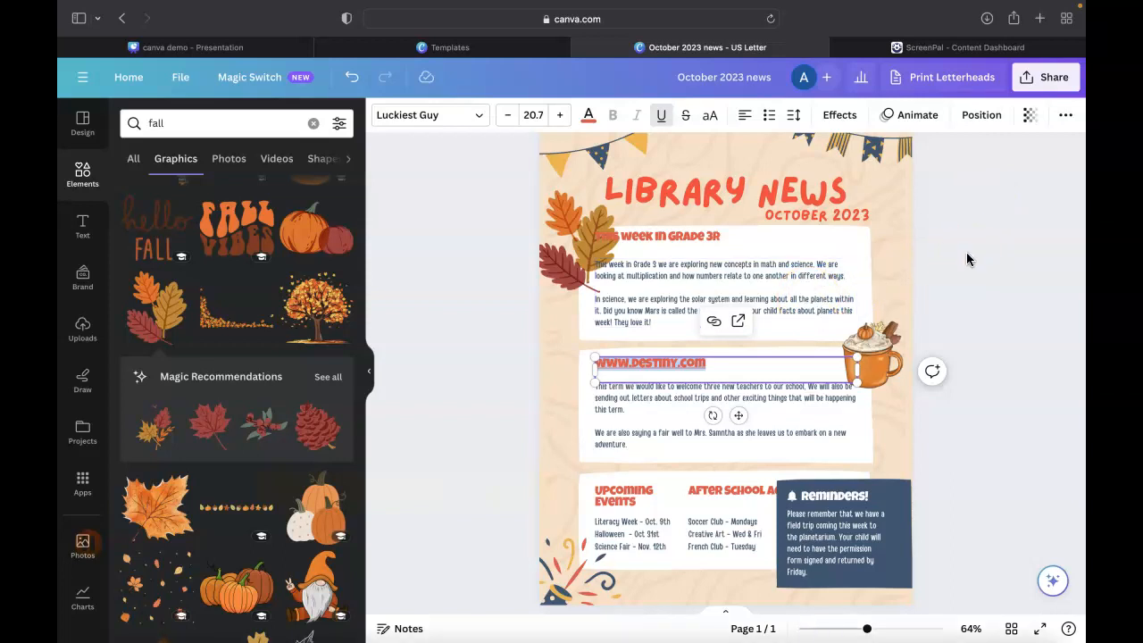
# Download the newsletter from the sharing options with the file type PDF Standard
pyautogui.click(1046, 80)
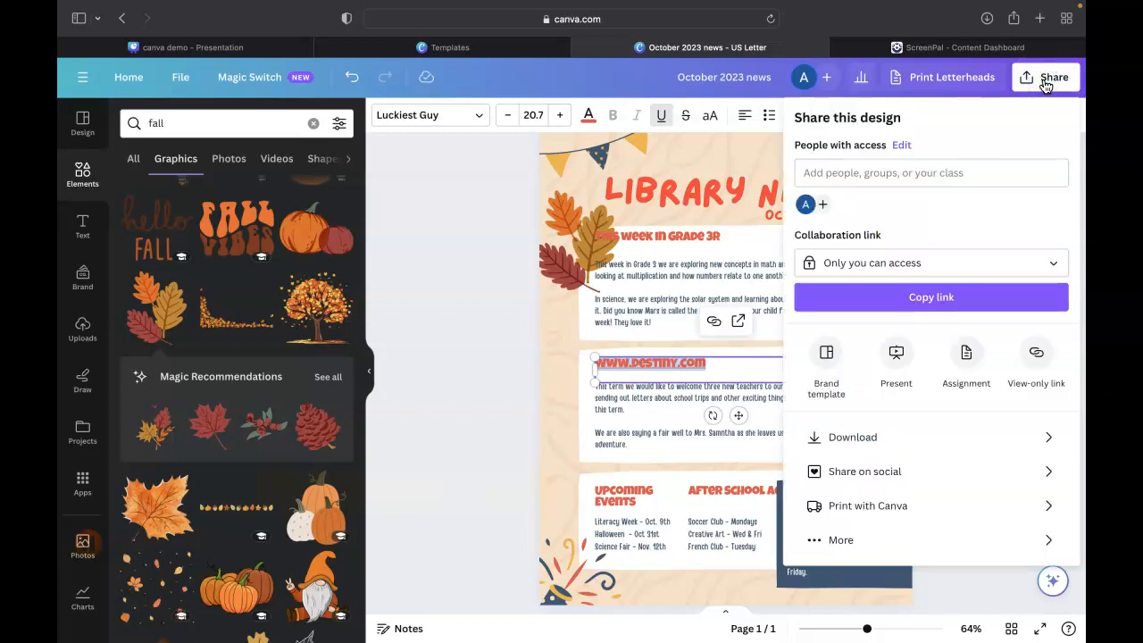
pyautogui.click(911, 173)
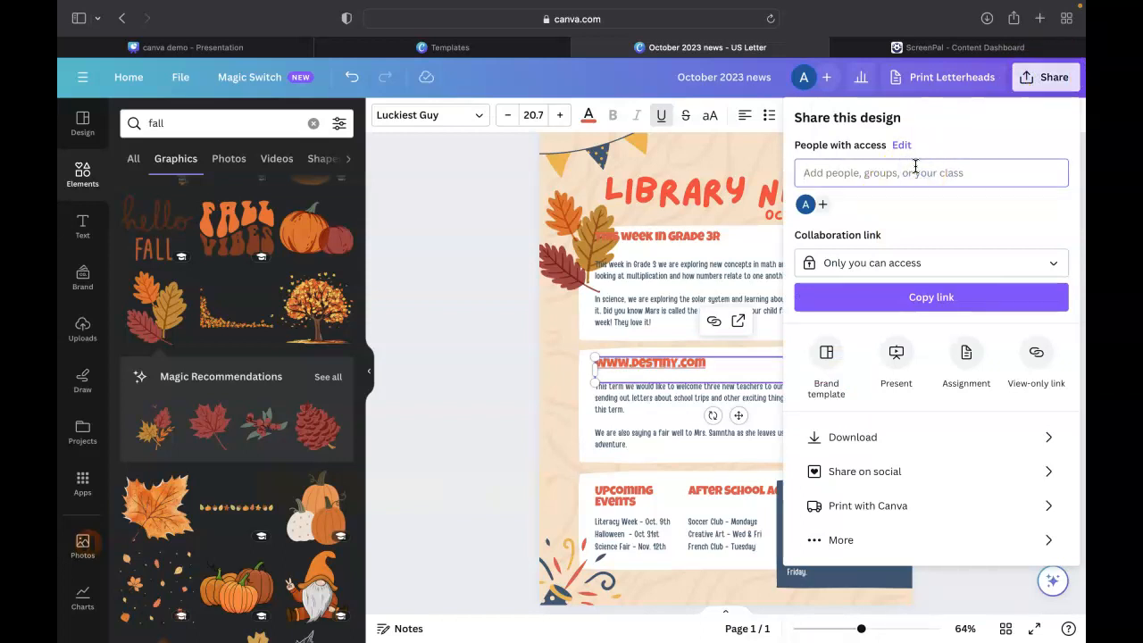
pyautogui.click(911, 300)
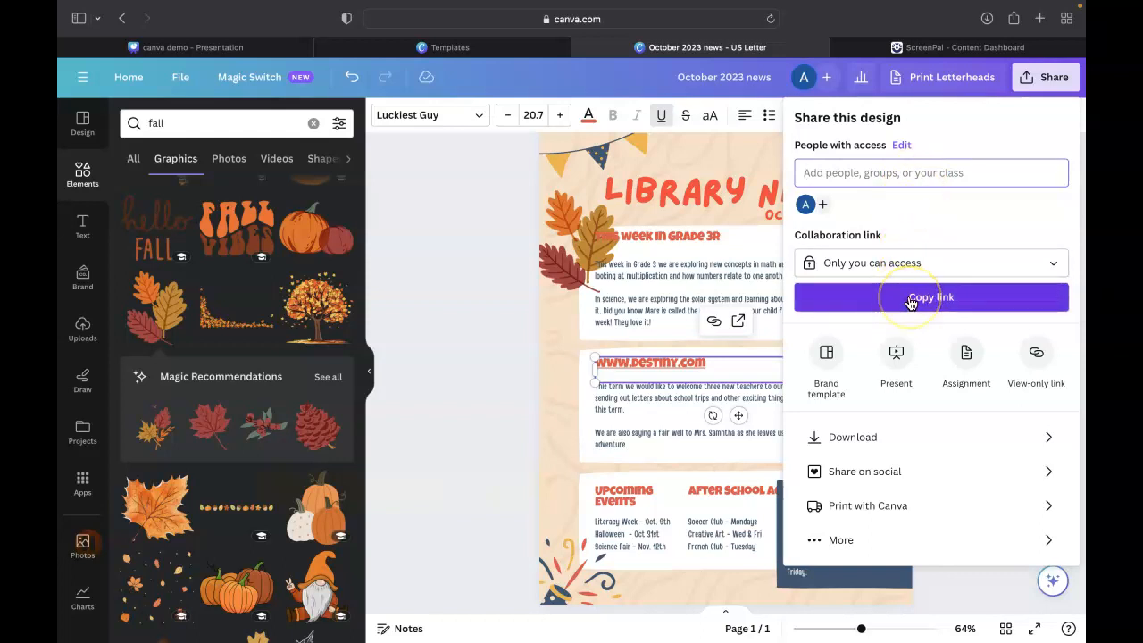
pyautogui.click(884, 438)
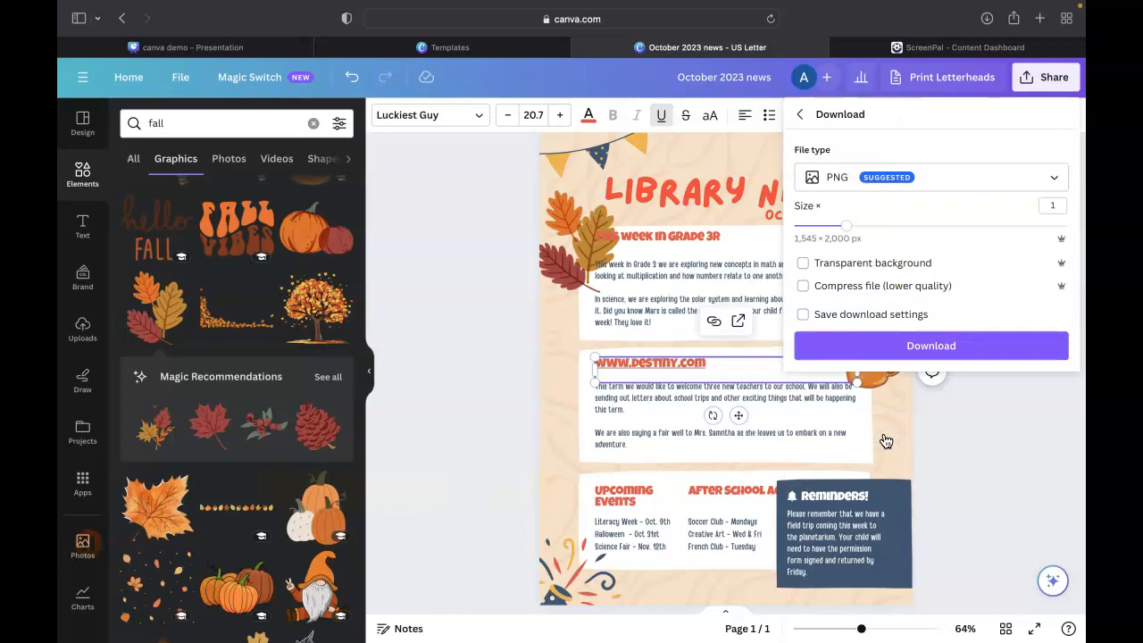
pyautogui.click(970, 173)
pyautogui.click(934, 320)
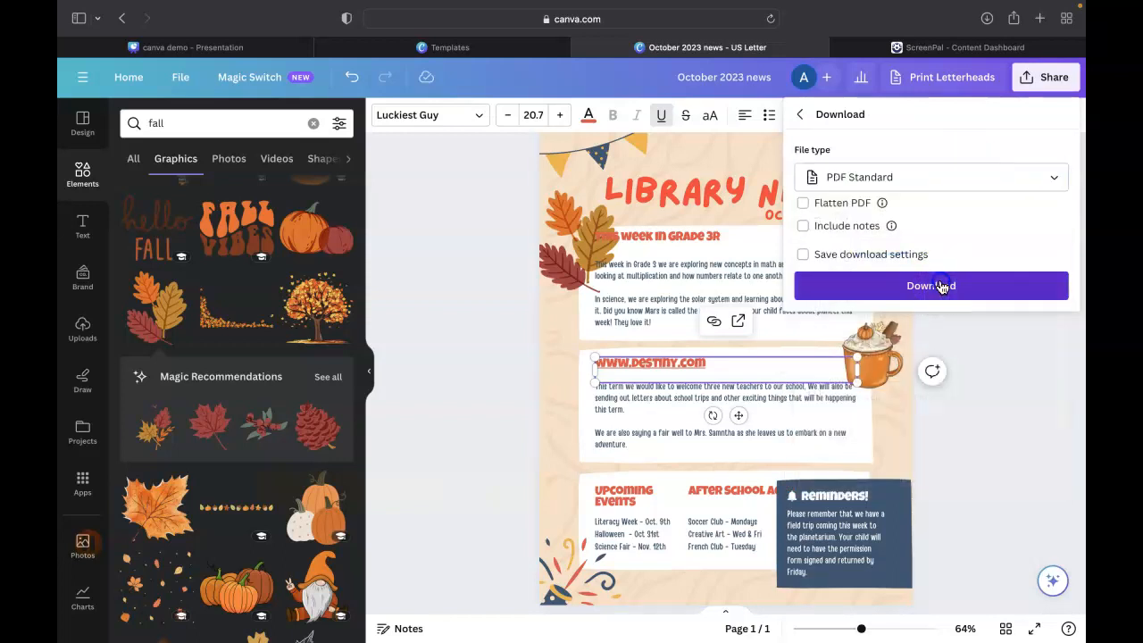
pyautogui.click(942, 285)
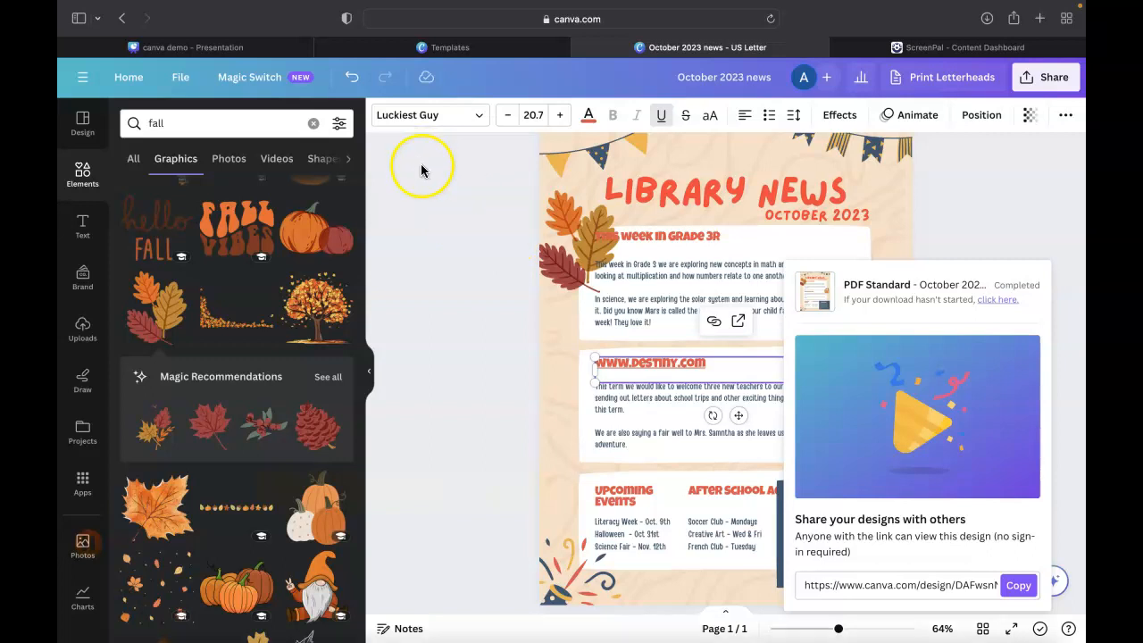
# View the "My Review" slide of the canva demo presentation and exit its full-screen view
pyautogui.moveTo(457, 50)
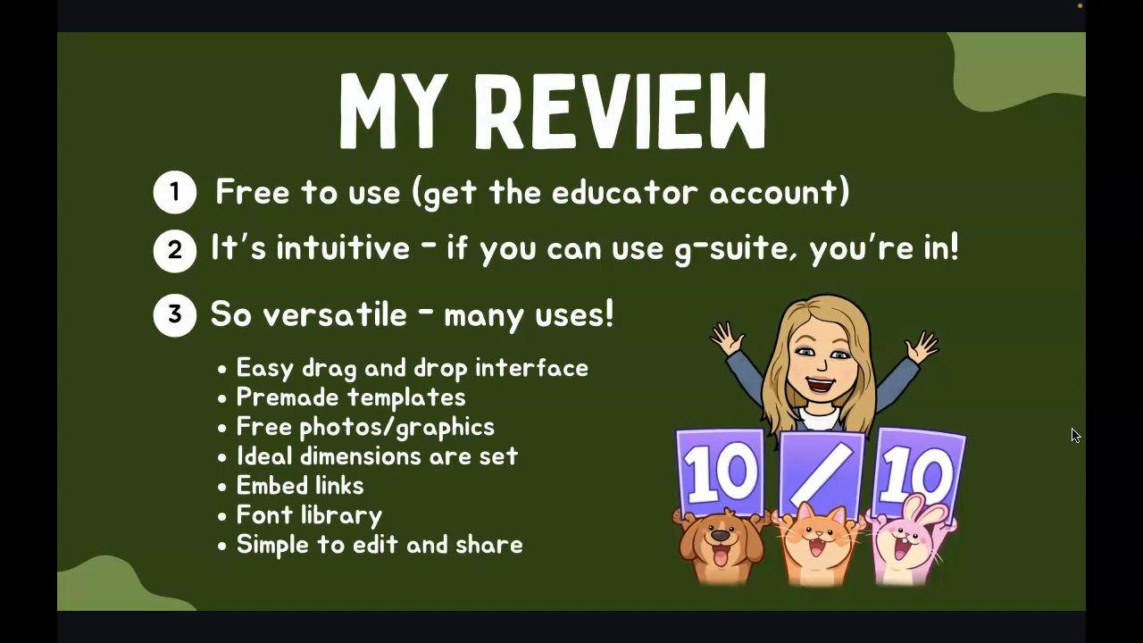
pyautogui.click(1072, 432)
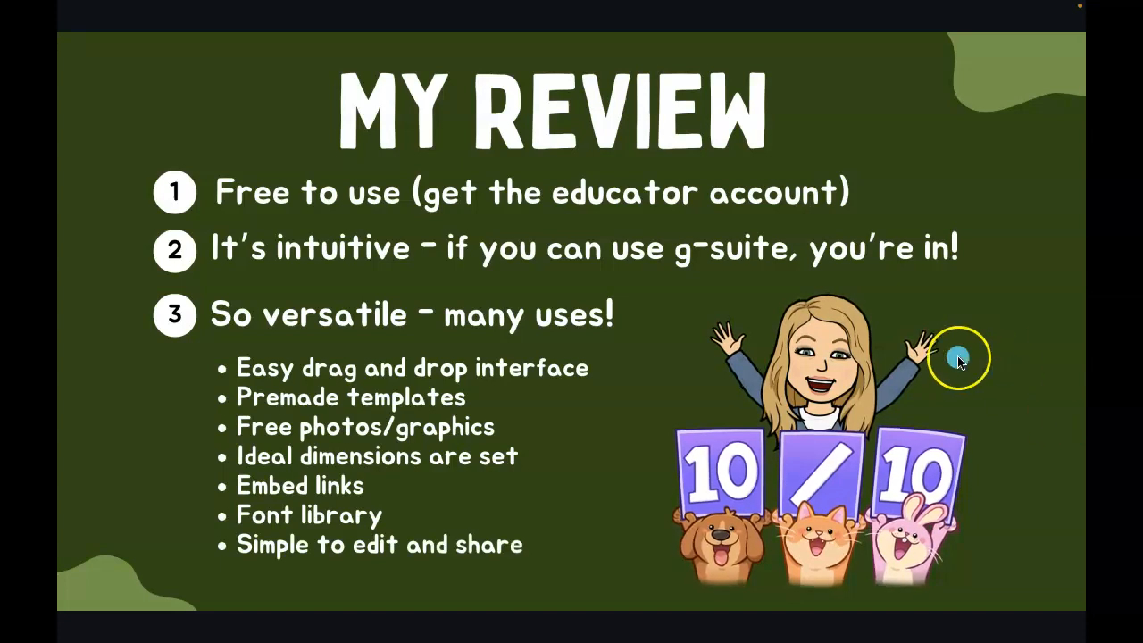
pyautogui.press('Escape')
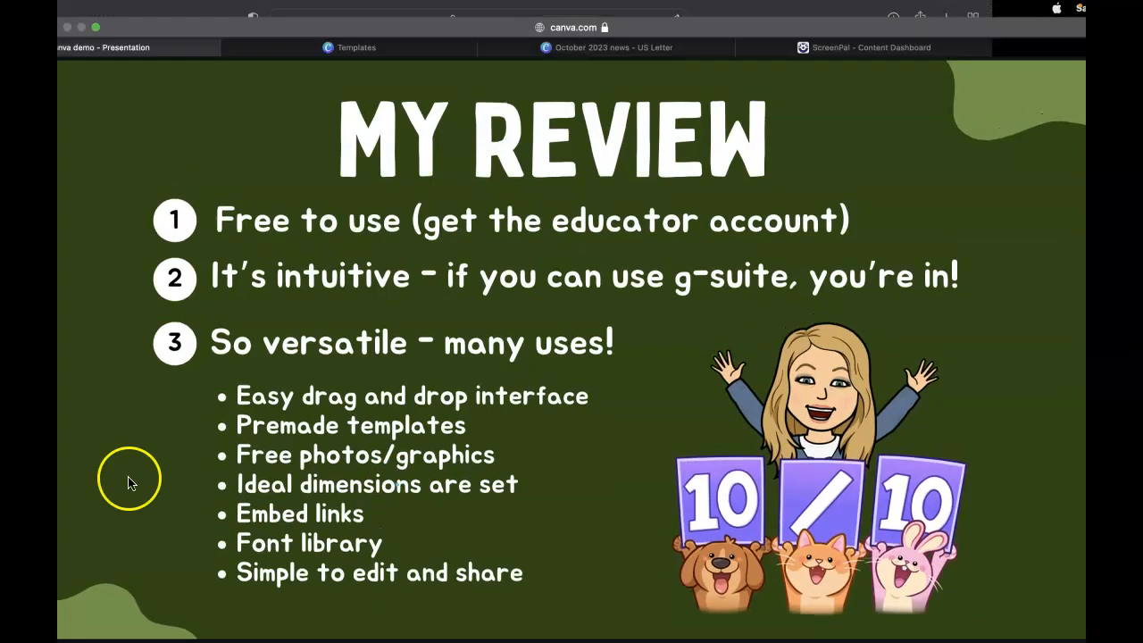